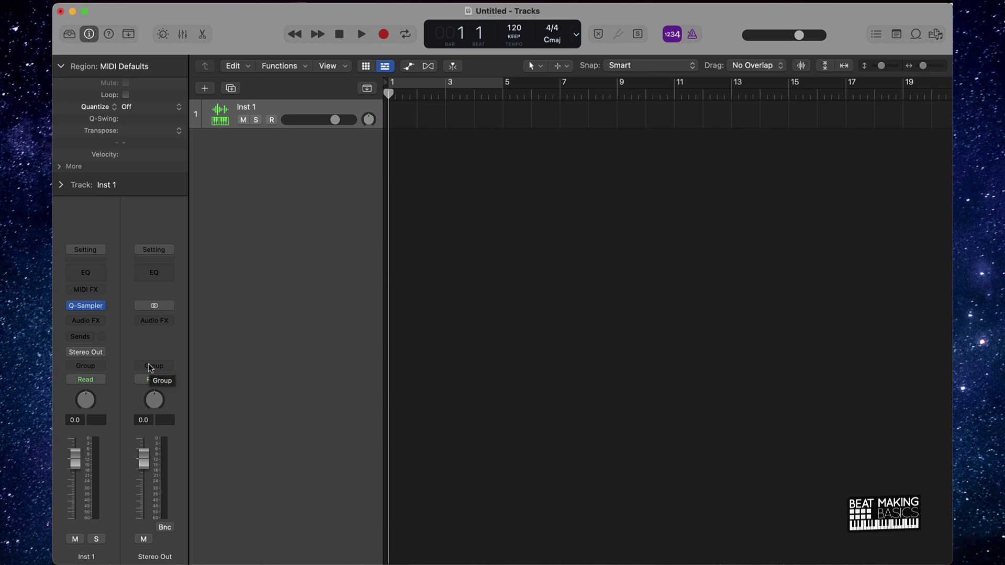
In Finder, browse the sample pack's Trap Piano WAV and MIDI folders, ending on the WAV files.
left_click(95, 542)
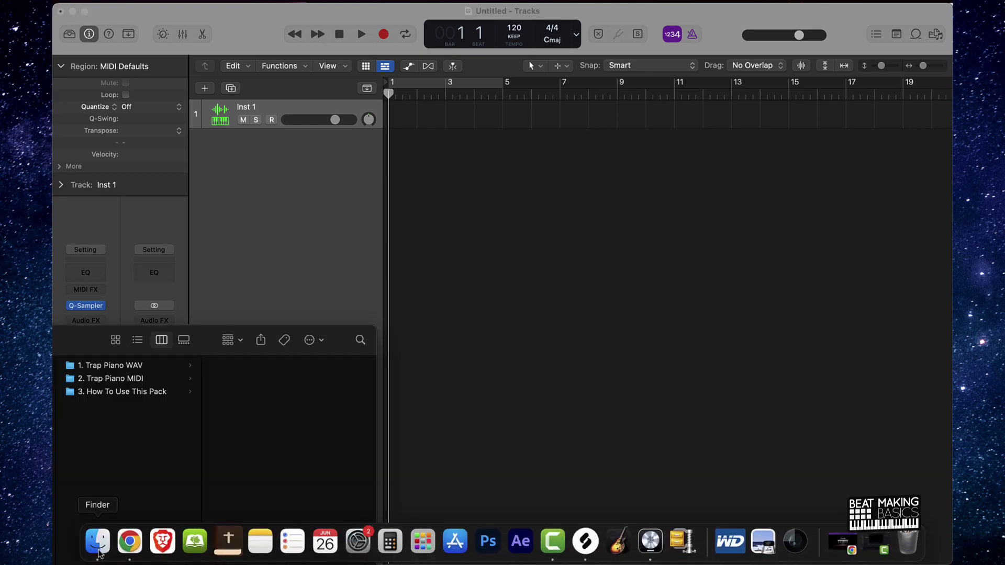
left_click(107, 369)
scroll(285, 428, "down", 3)
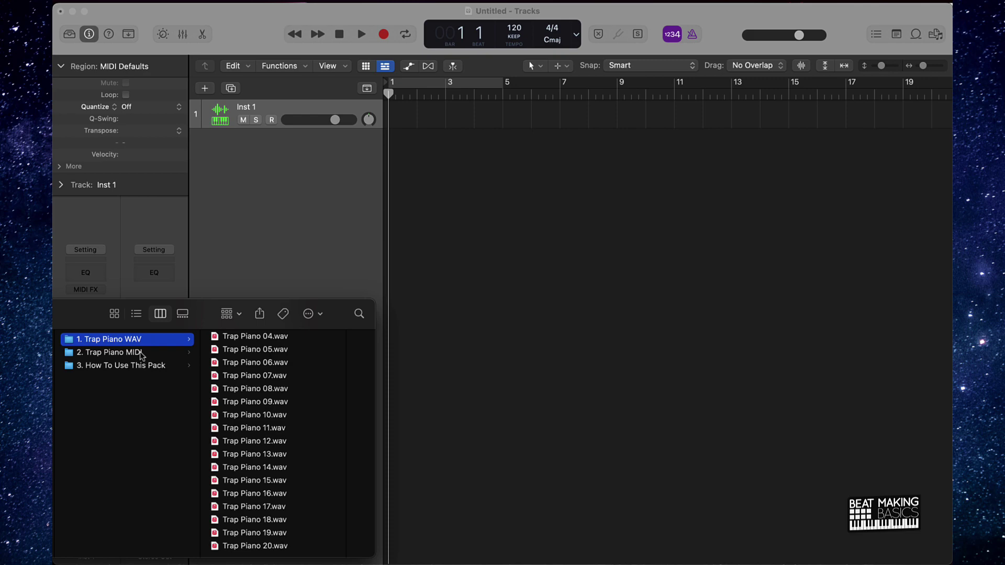
left_click(141, 356)
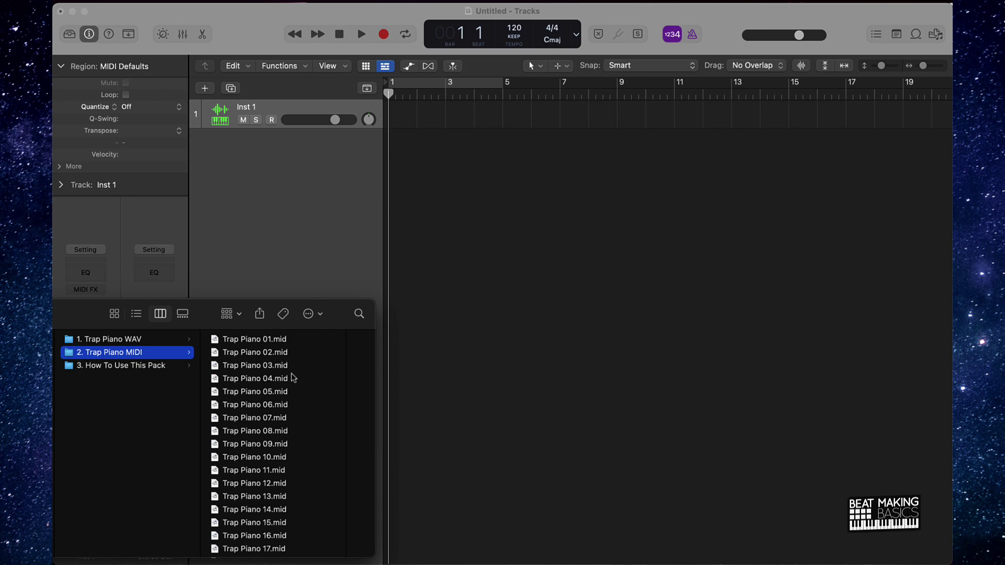
scroll(248, 410, "down", 3)
scroll(247, 410, "up", 5)
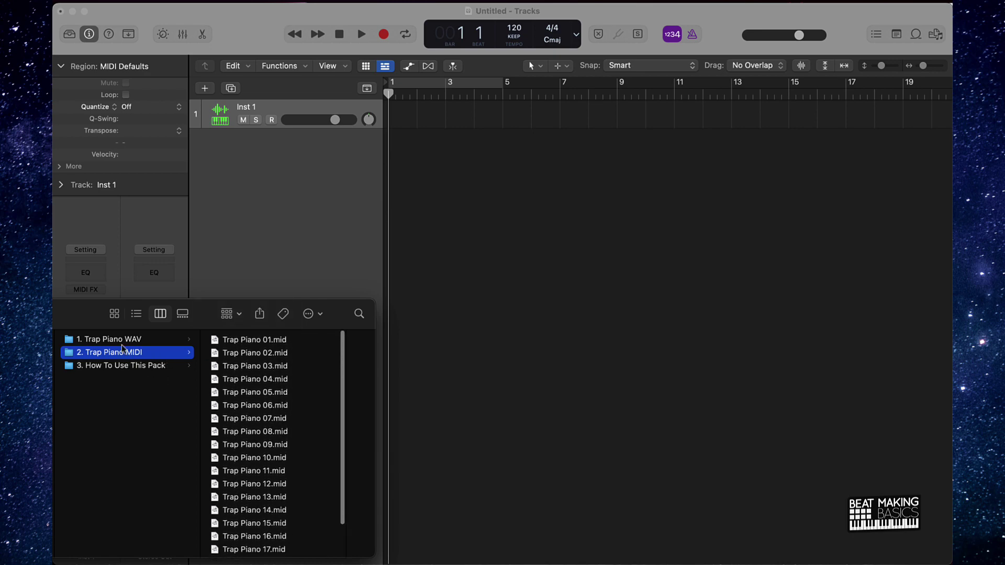
left_click(149, 341)
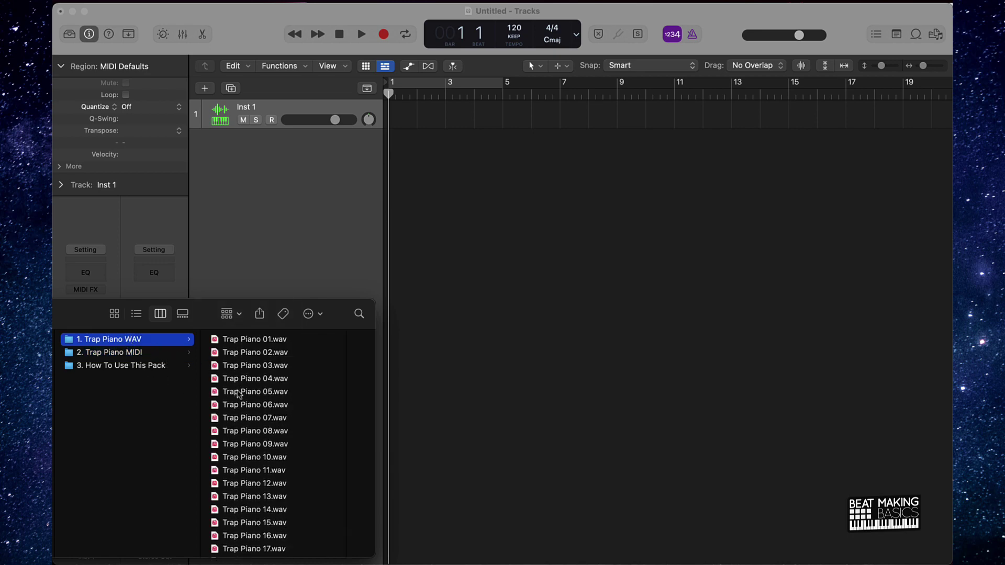
Add a Software Instrument track with stereo Quick Sampler (Single Sample) and open its sampler window.
left_click(261, 195)
left_click(204, 88)
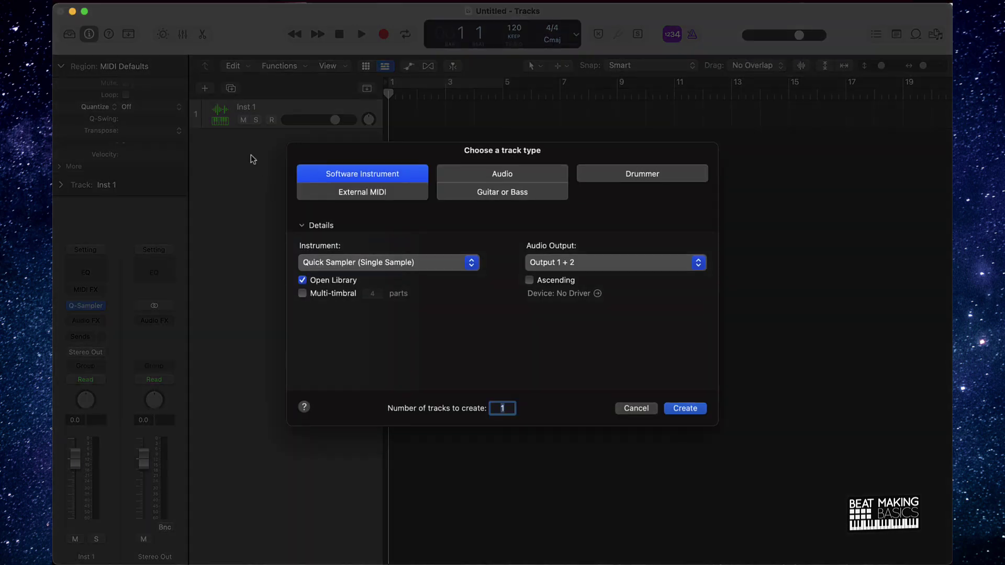
left_click(348, 262)
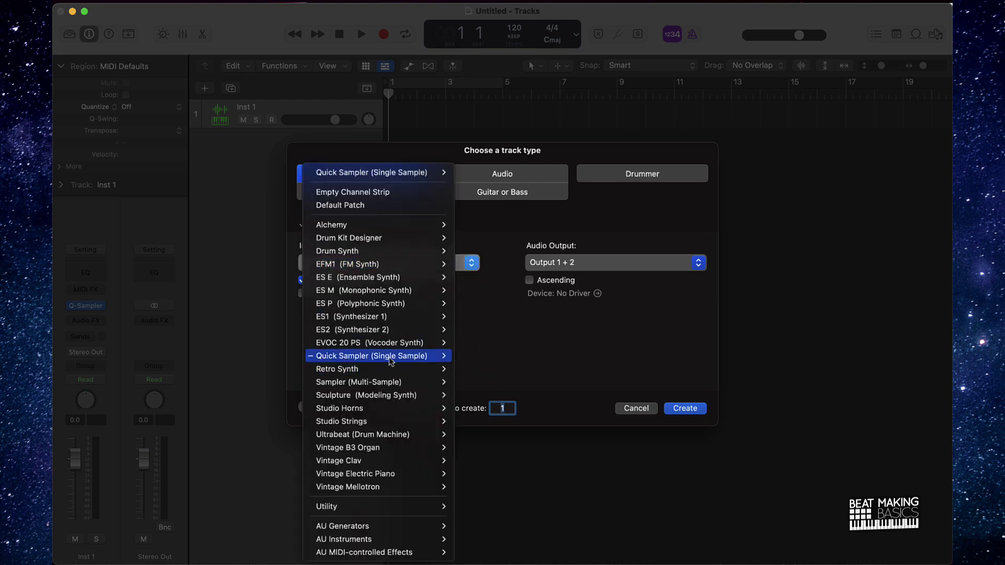
mouse_move(390, 360)
left_click(474, 369)
left_click(686, 408)
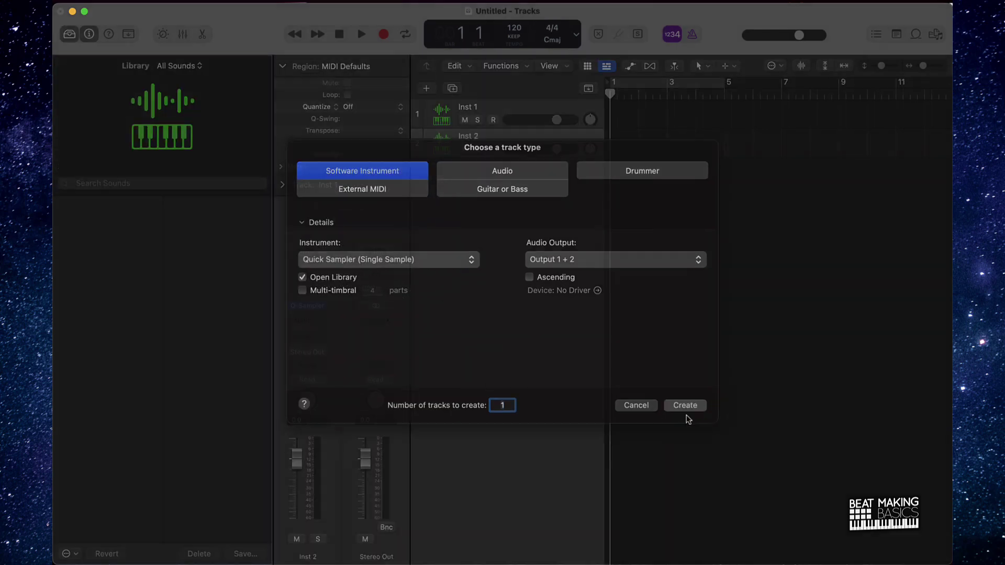
left_click(307, 306)
left_click_drag(581, 95, 293, 96)
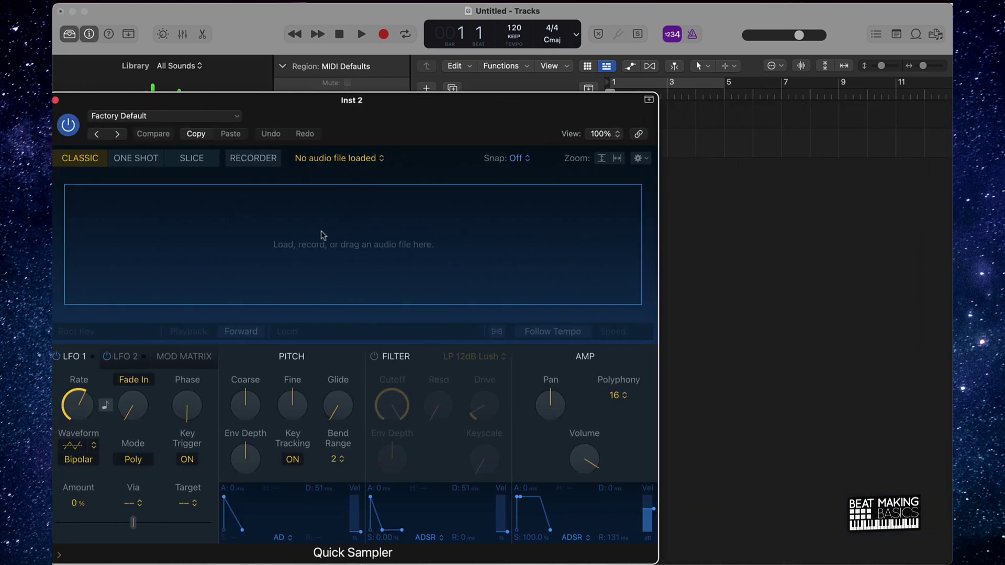
Drag Trap Piano 01.wav from Finder into Inst 2's Quick Sampler.
mouse_move(212, 550)
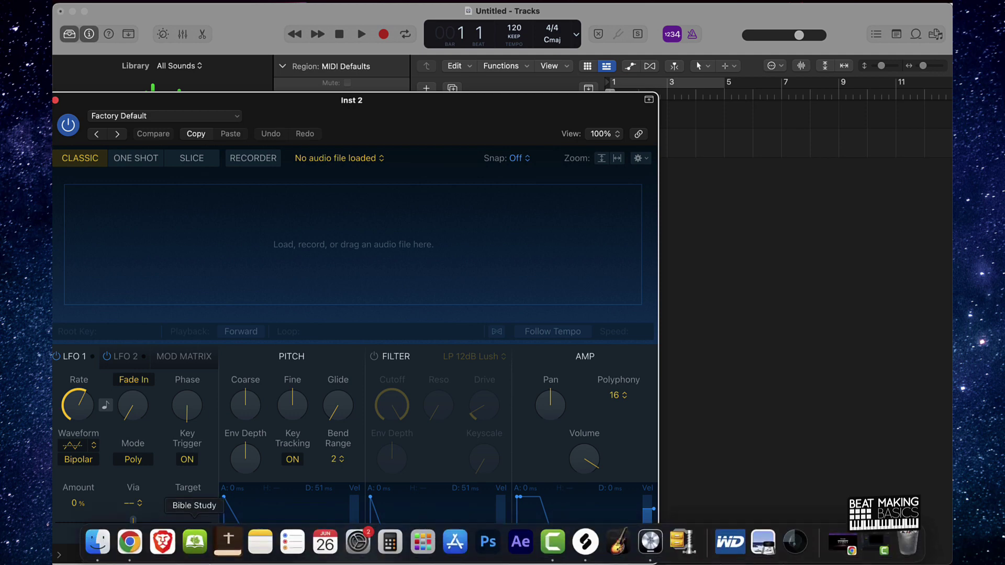
left_click(101, 553)
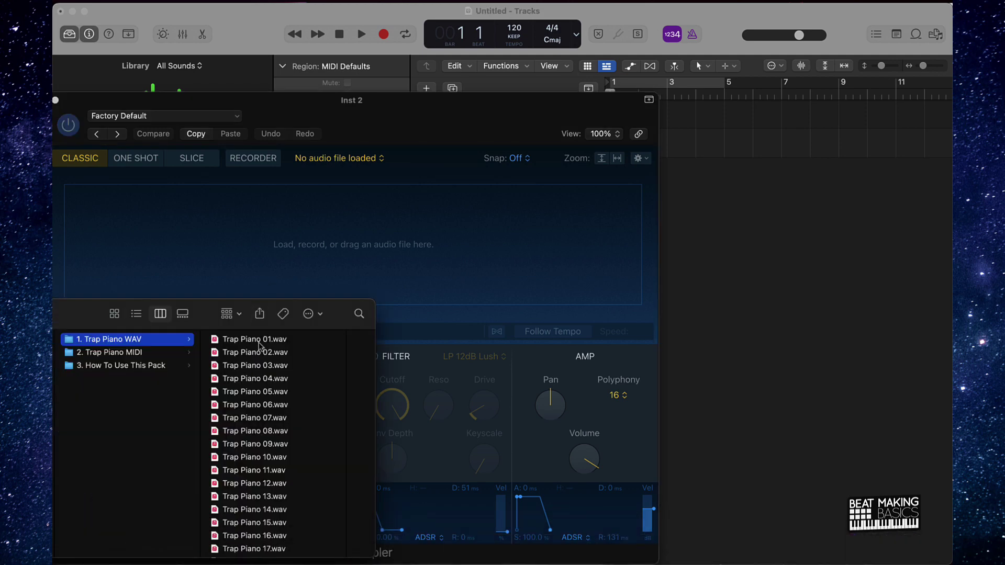
left_click_drag(258, 340, 182, 253)
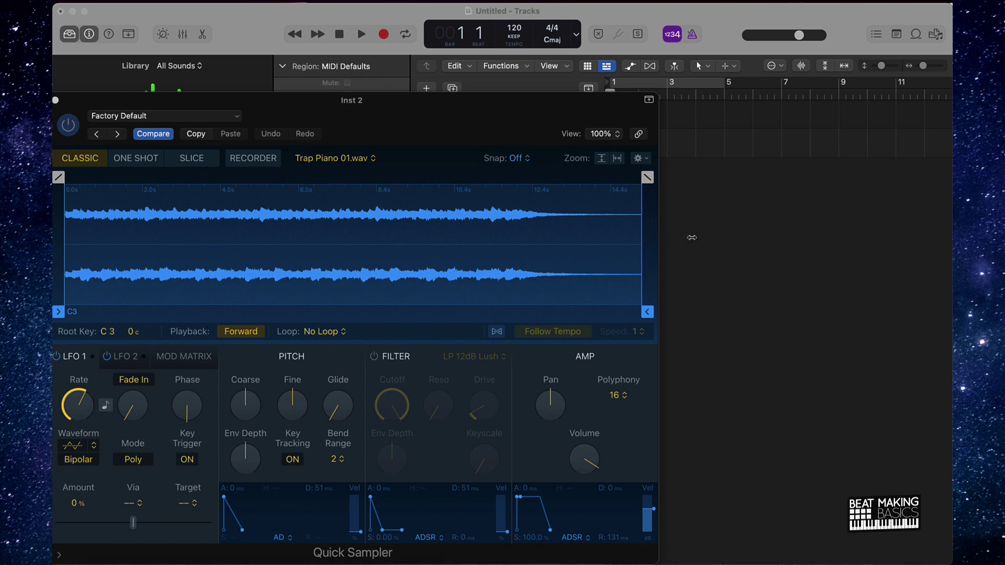
Open Musical Typing with Cmd+K, switch it to Keyboard view, and move it aside.
key("super+k")
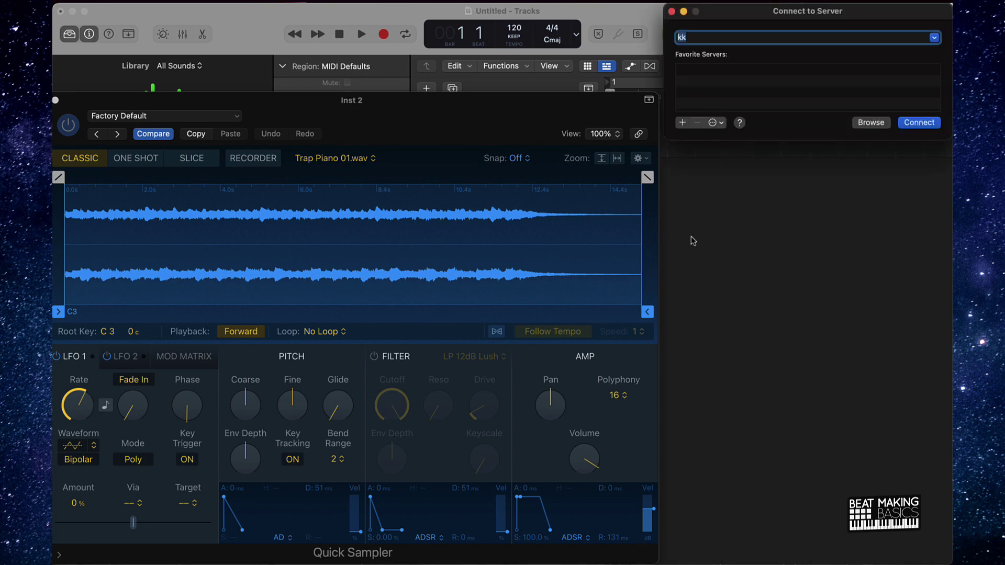
left_click(690, 238)
key("super+k")
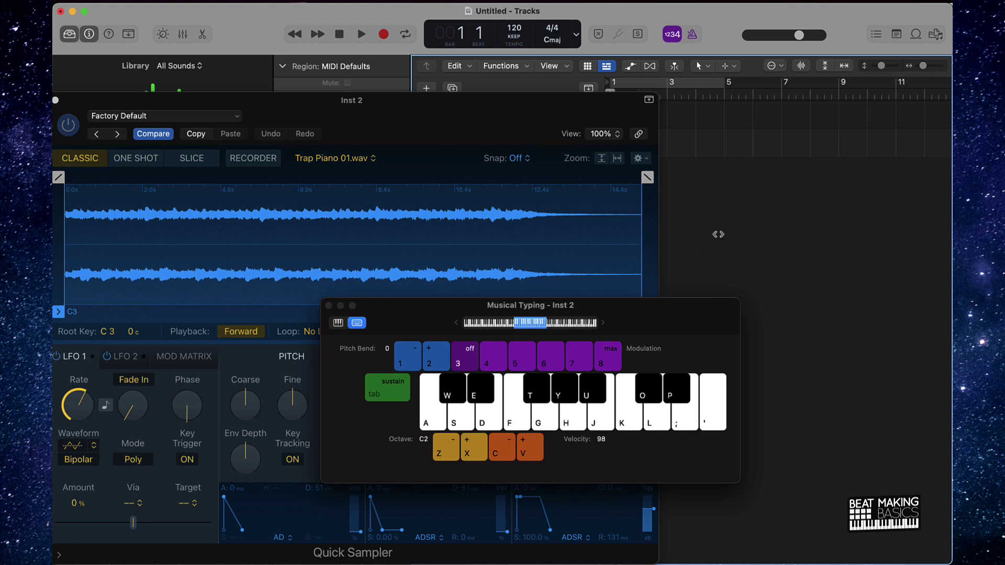
left_click(337, 324)
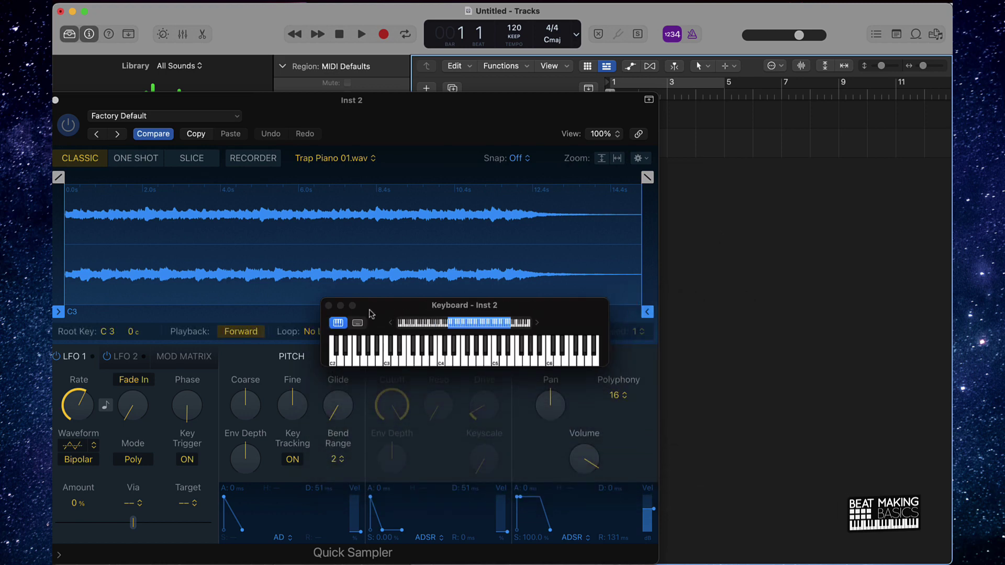
left_click_drag(370, 314, 710, 116)
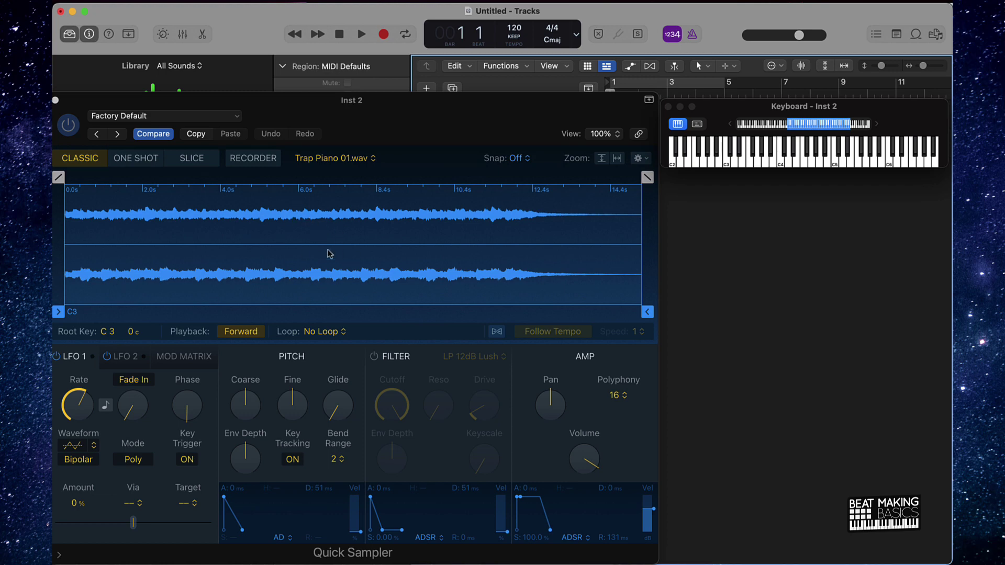
Enable Follow Tempo and the metronome, move the sampler and keyboard below the tracks, and play.
left_click(496, 333)
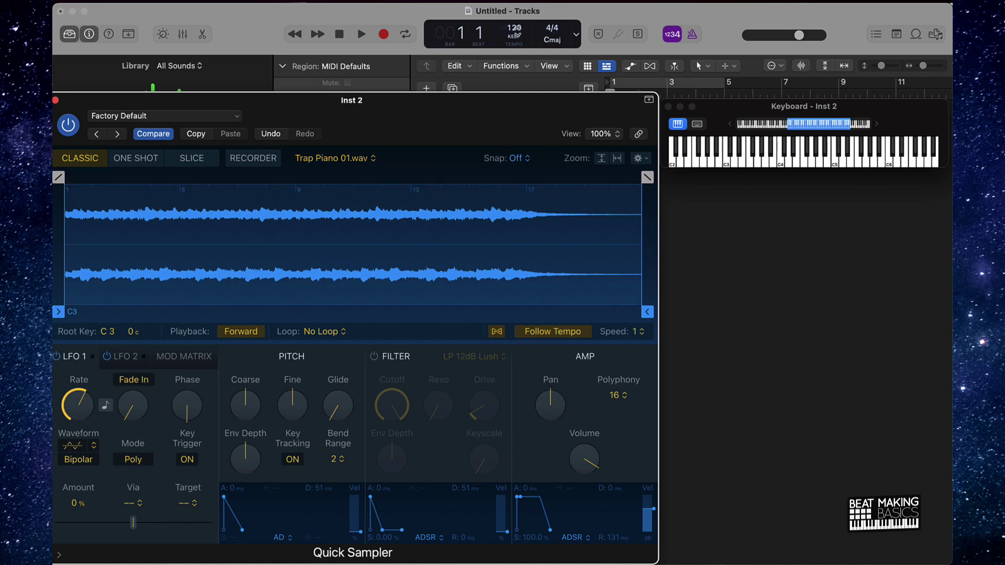
left_click(692, 36)
left_click_drag(589, 111, 586, 175)
left_click_drag(721, 117, 727, 186)
key("space")
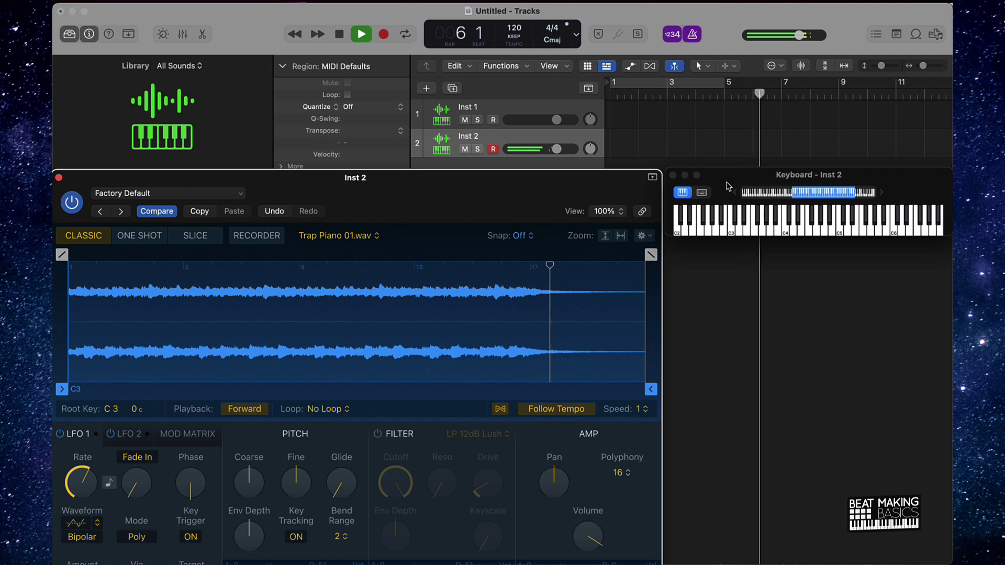
Record a single note on Inst 2 from bar 1 with a count-in.
key("space")
key("Return")
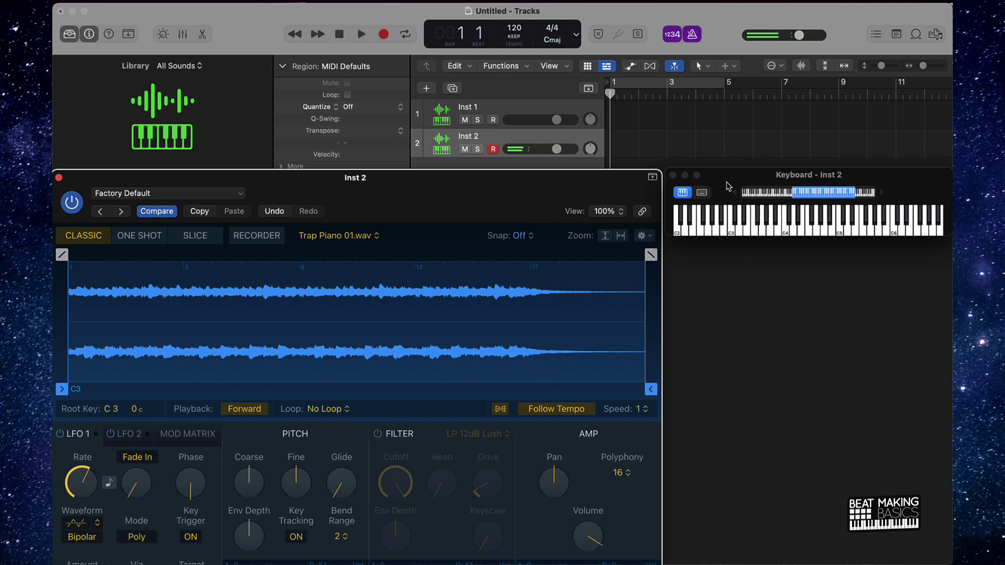
left_click(384, 34)
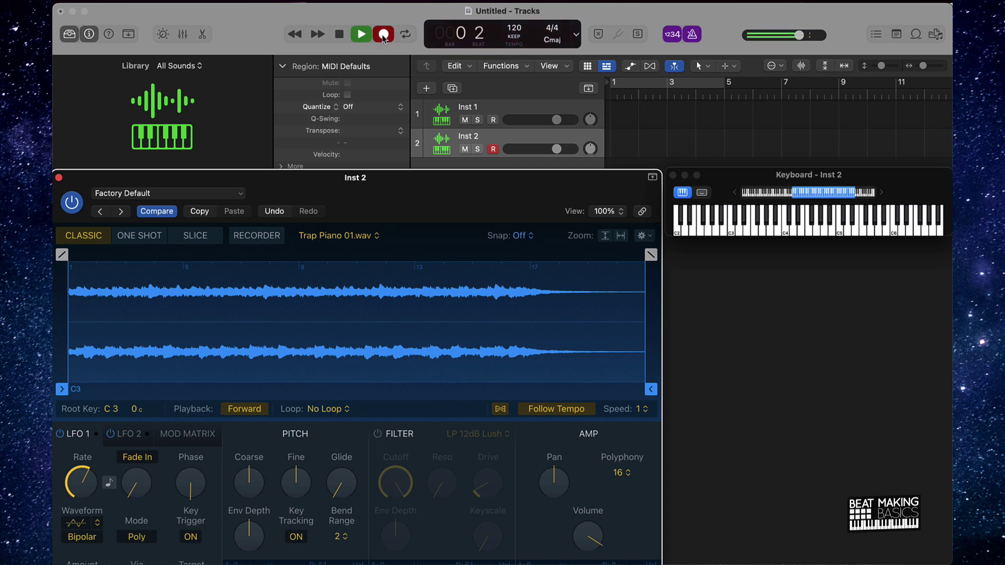
key("f")
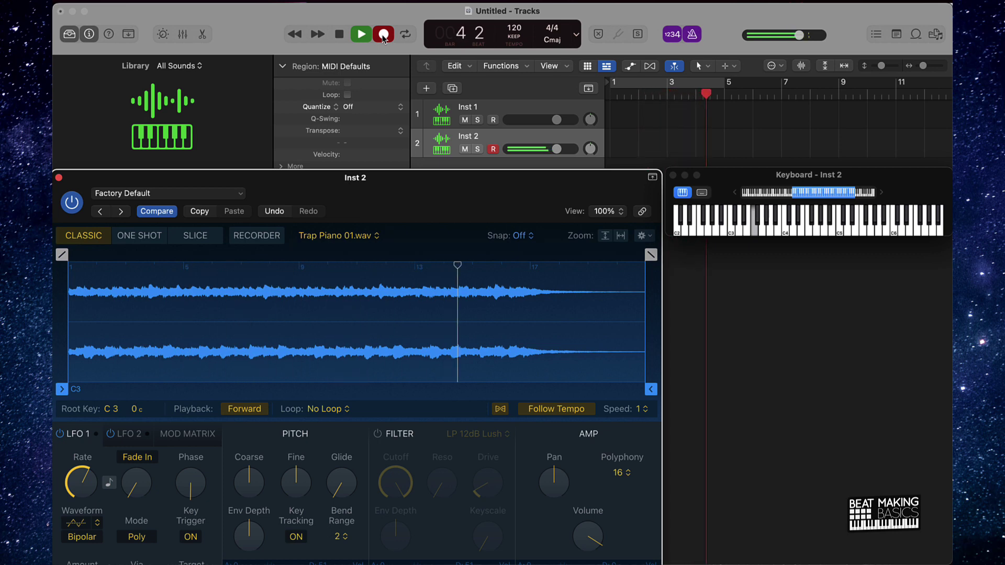
key("space")
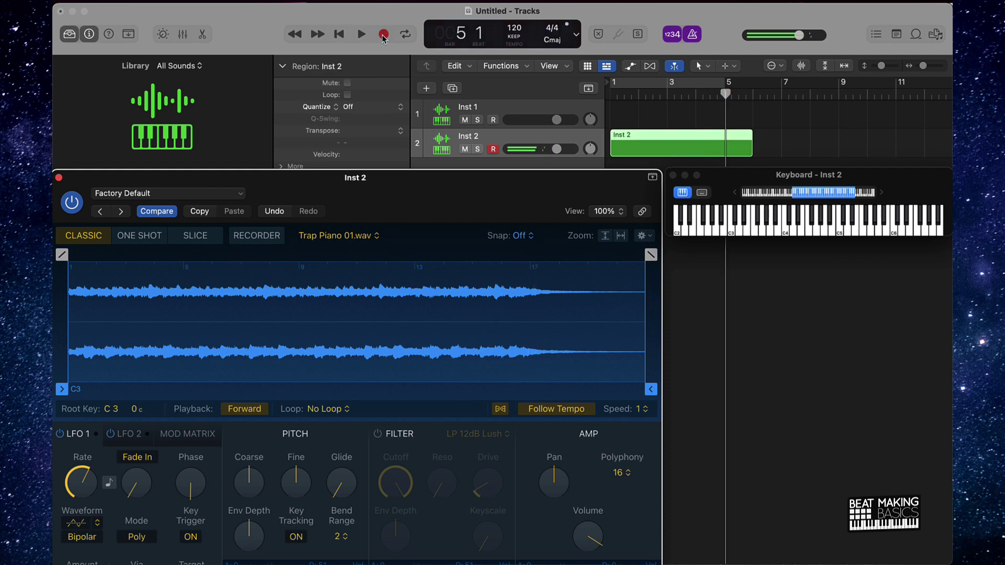
Trim the Inst 2 region to end at bar 5 and set a bars 1–5 cycle.
key("e")
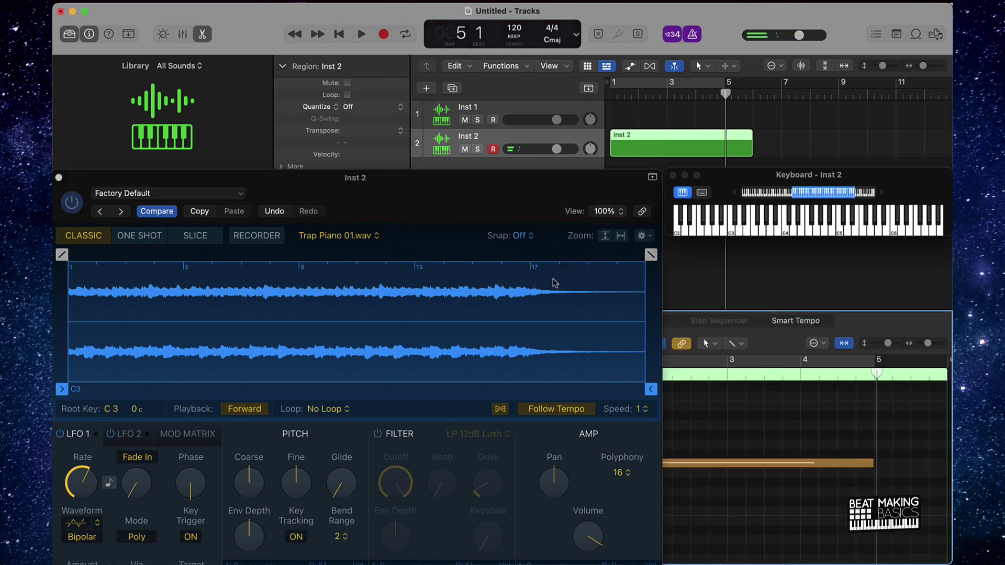
left_click(58, 177)
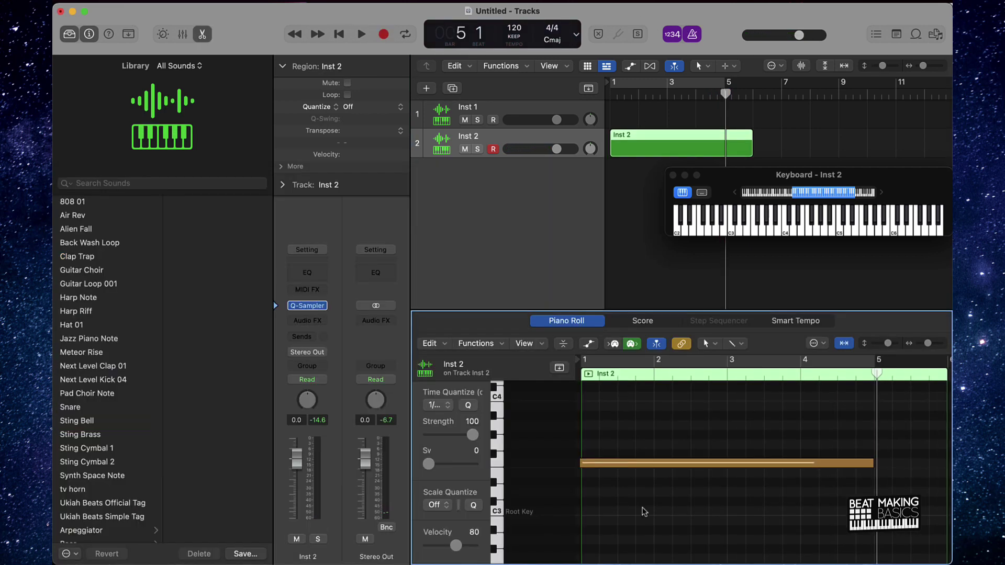
left_click(689, 424)
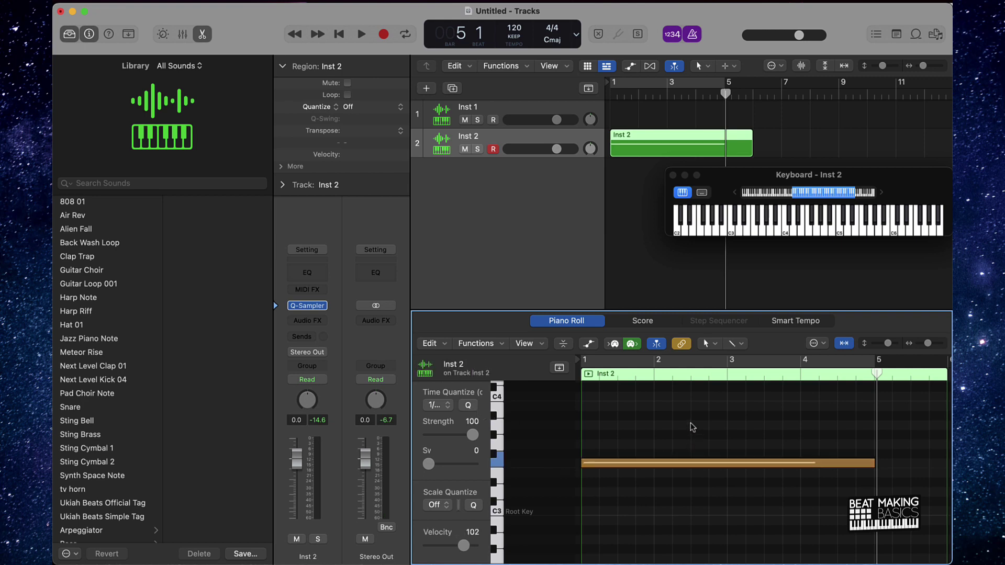
key("e")
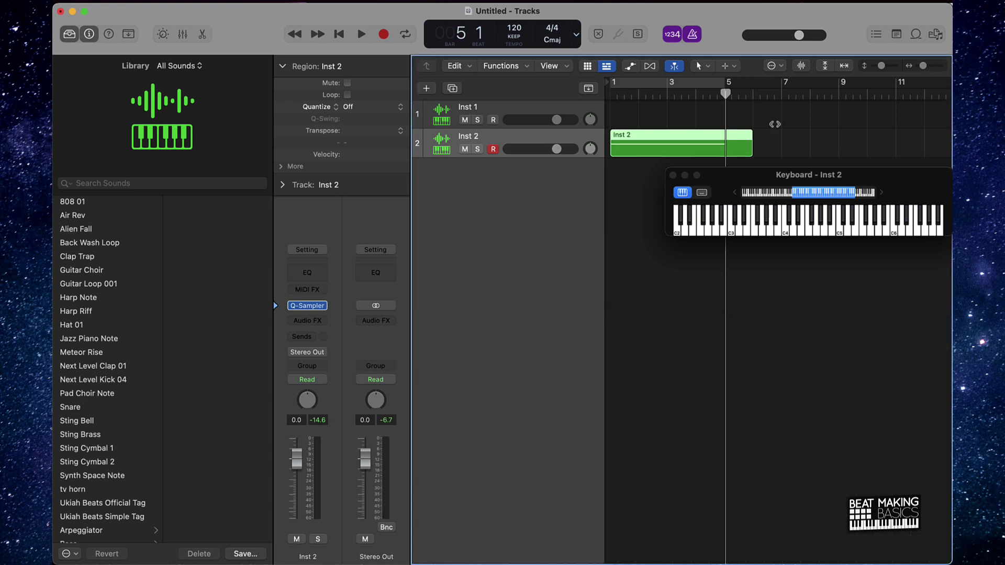
left_click_drag(750, 155, 723, 155)
left_click(695, 85)
Move the recorded note down to D3 in the Piano Roll and audition the cycle.
key("e")
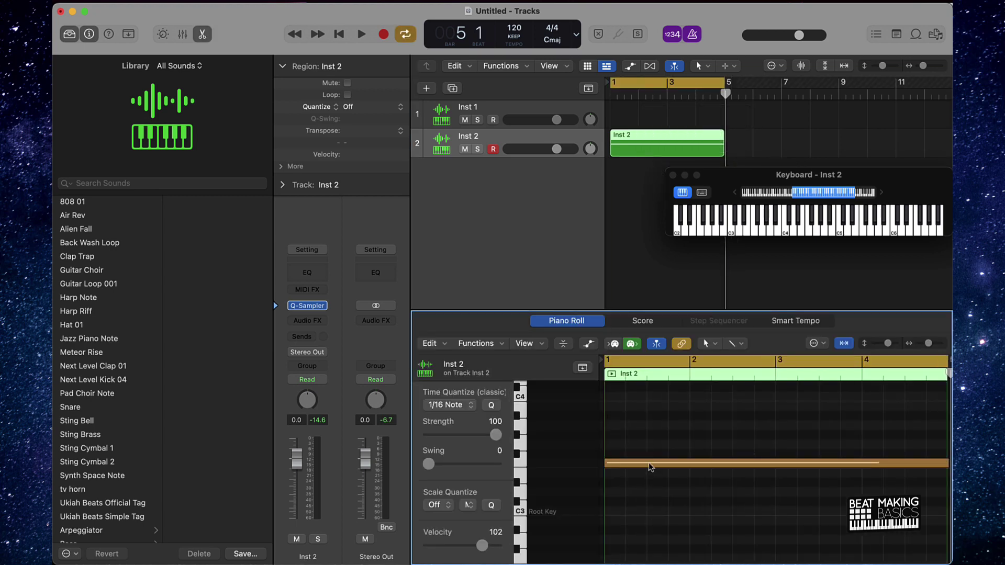
left_click_drag(649, 467, 652, 491)
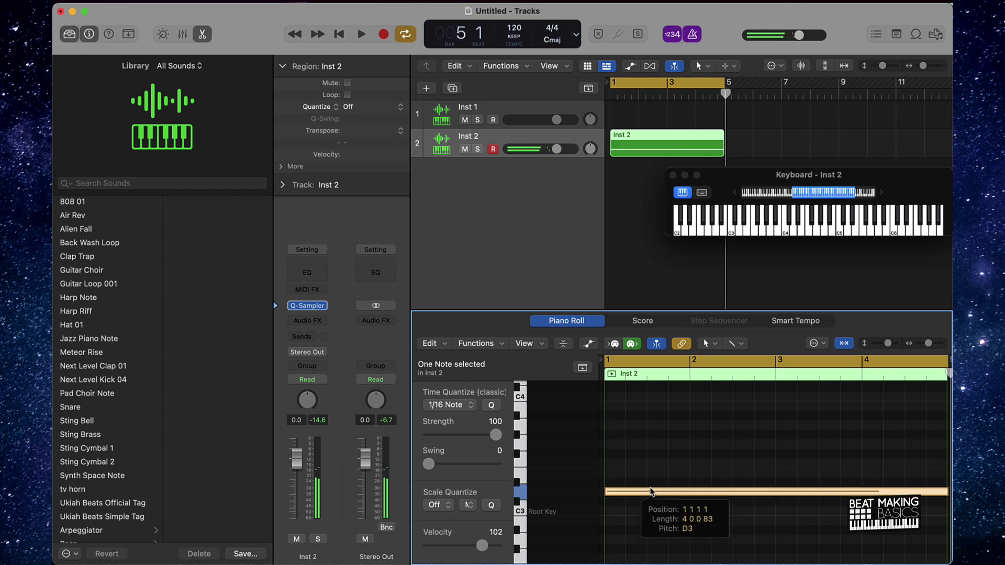
key("space")
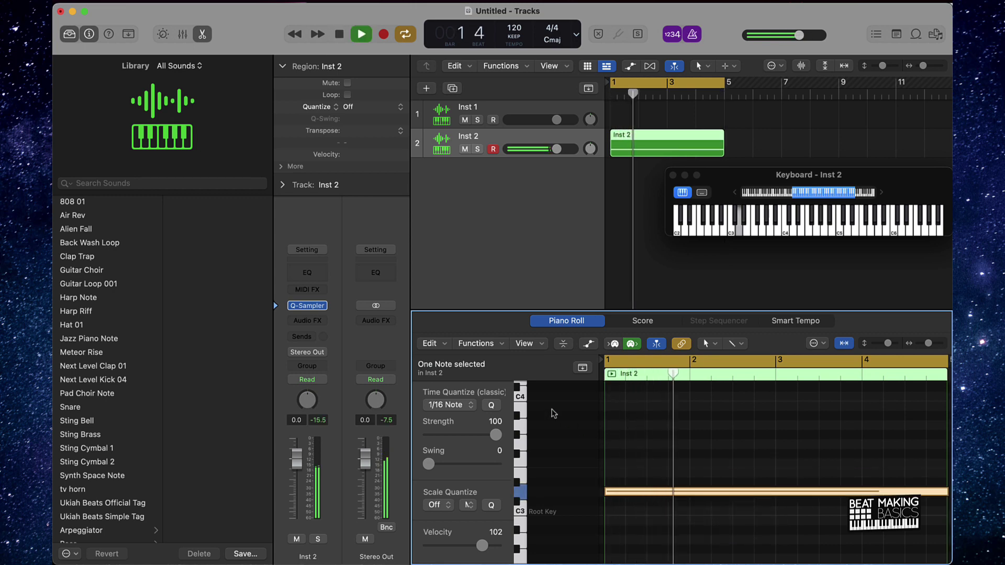
key("space")
left_click(303, 308)
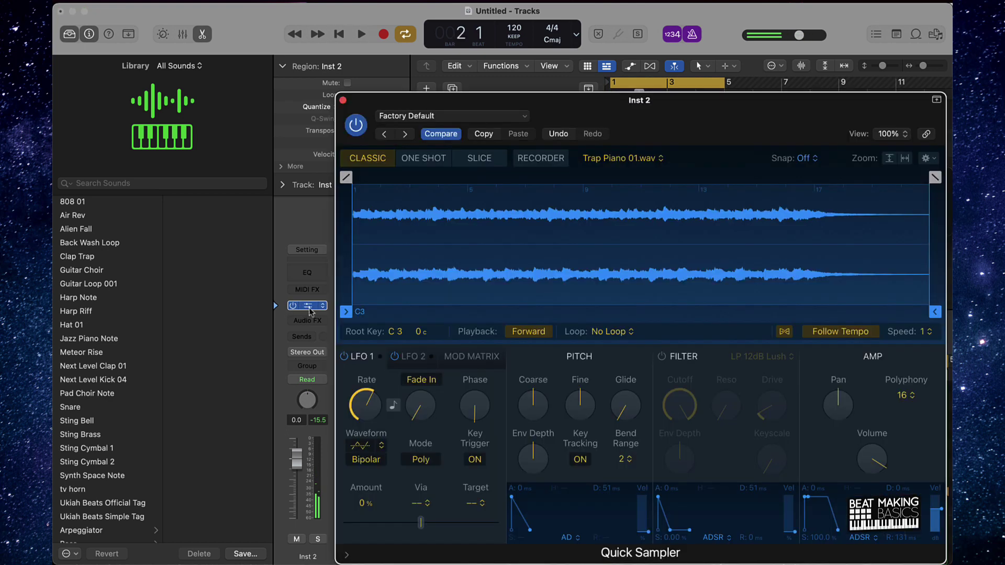
Audition Quick Sampler at ½ speed, then set Speed back to 1 and close the window.
left_click(930, 334)
left_click(929, 319)
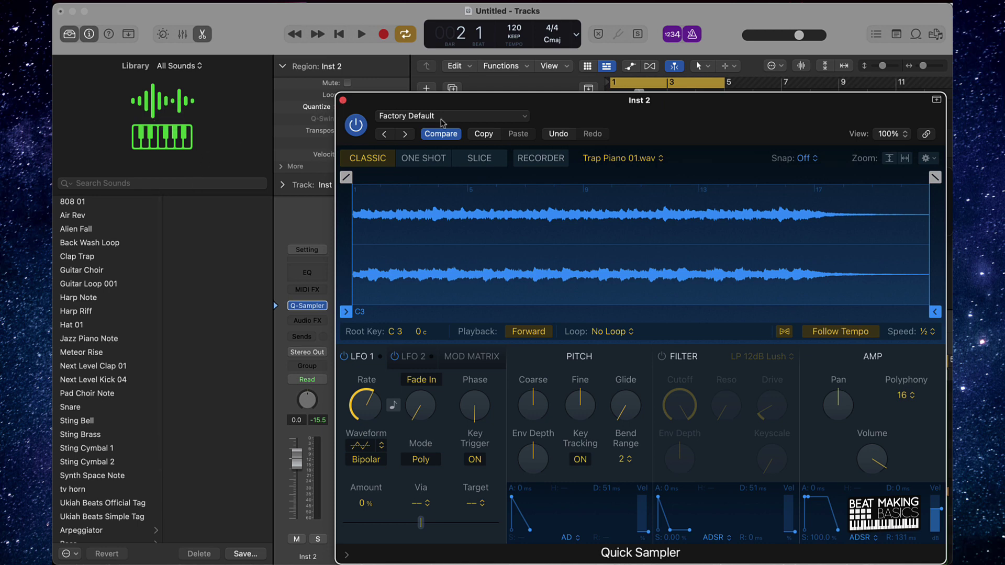
key("space")
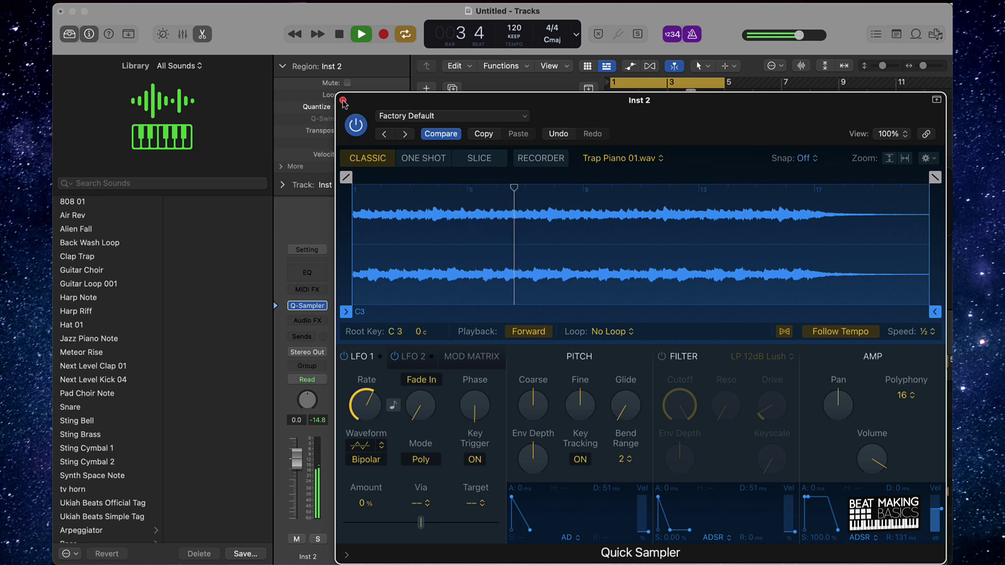
left_click(934, 332)
left_click(931, 348)
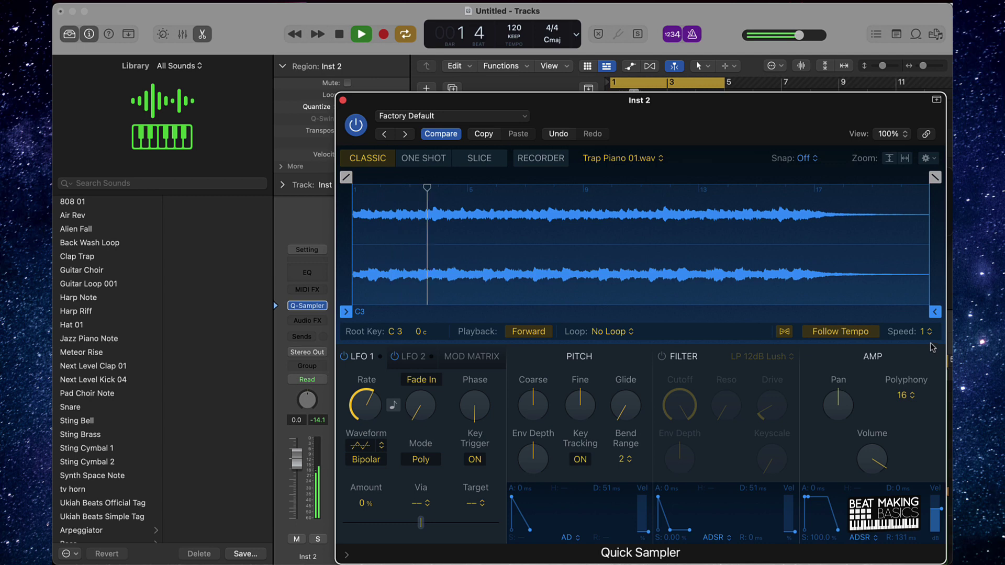
key("space")
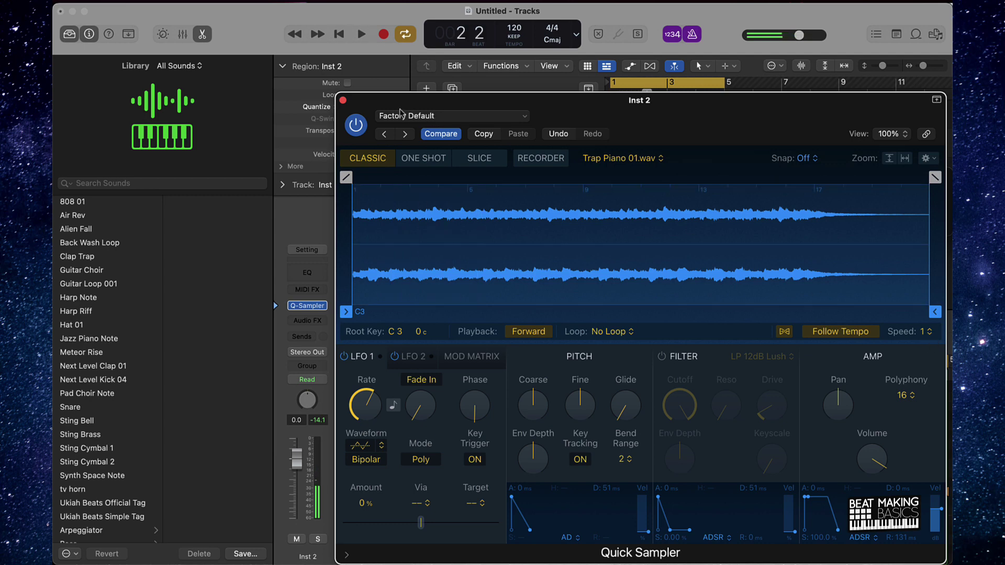
left_click(343, 101)
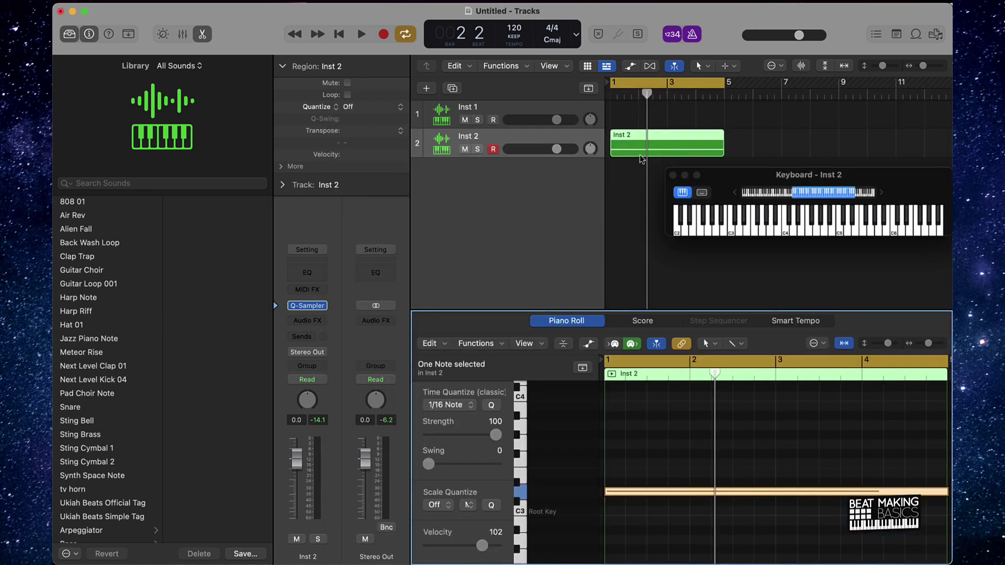
left_click(527, 144)
Delete the region and tracks, then create a default software-instrument track, Inst 1.
key("BackSpace")
key("super+BackSpace")
key("super+BackSpace")
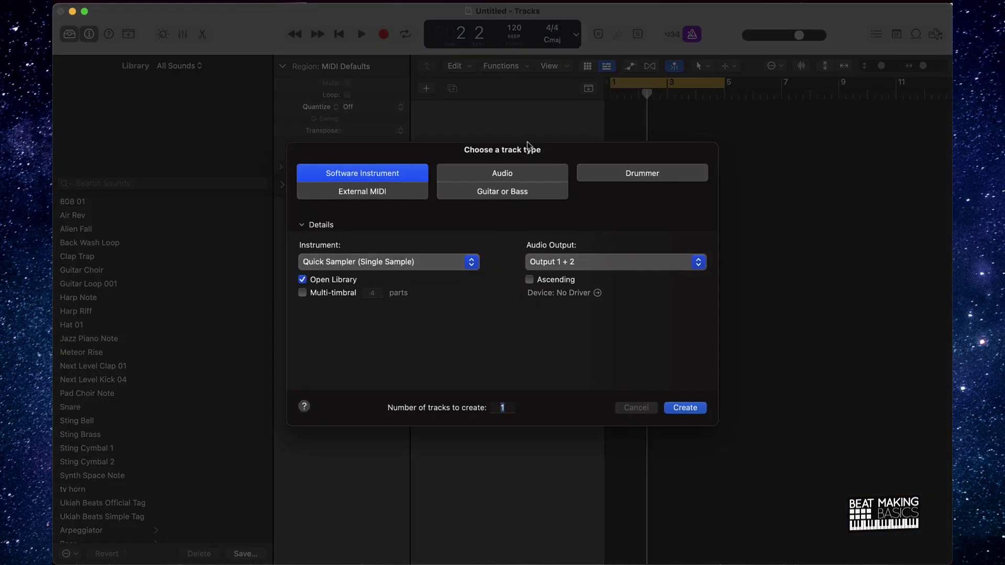
left_click(681, 413)
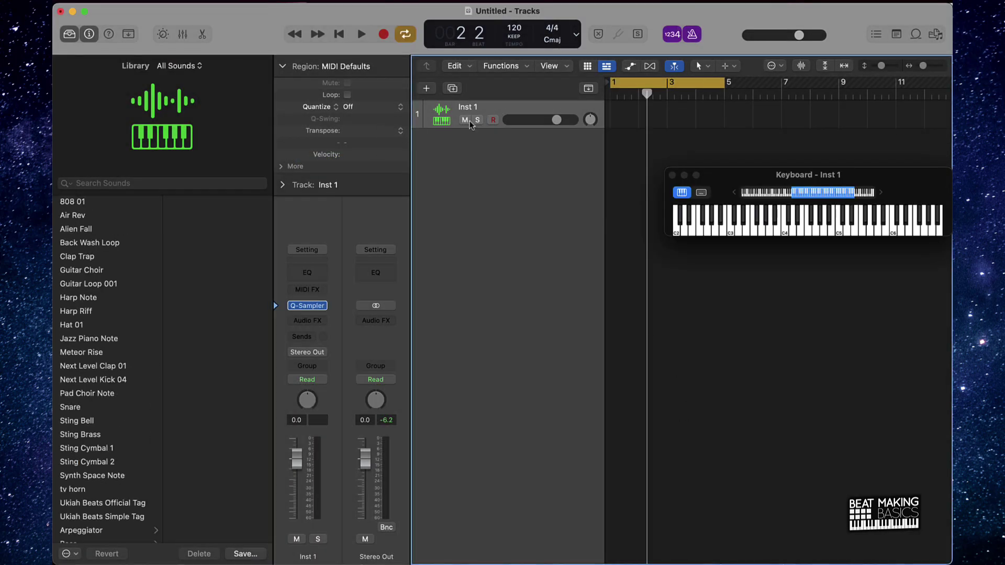
left_click(325, 306)
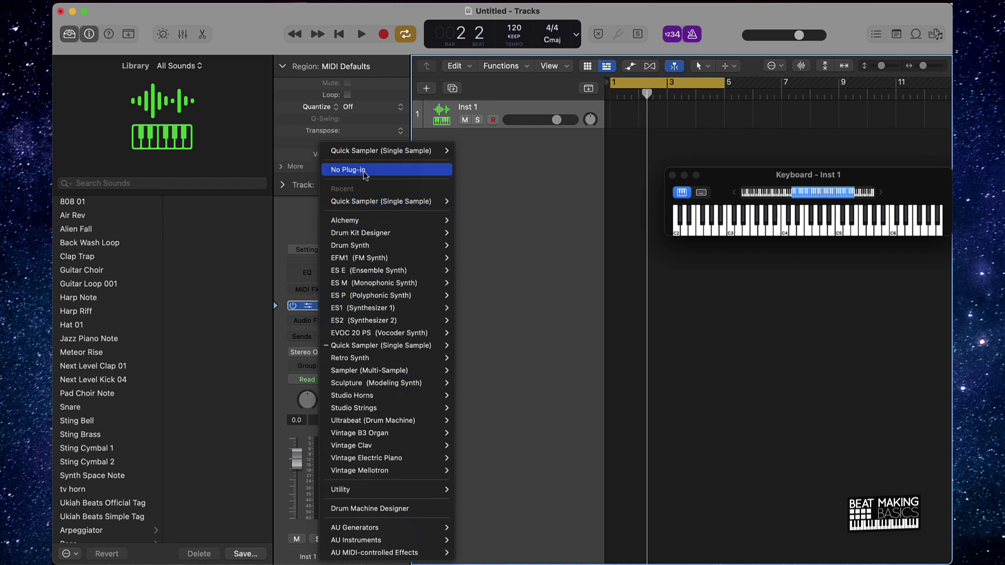
left_click(538, 116)
Add a Default Patch instrument track and load Piano > Boesendorfer Grand Piano from the Library.
left_click(427, 90)
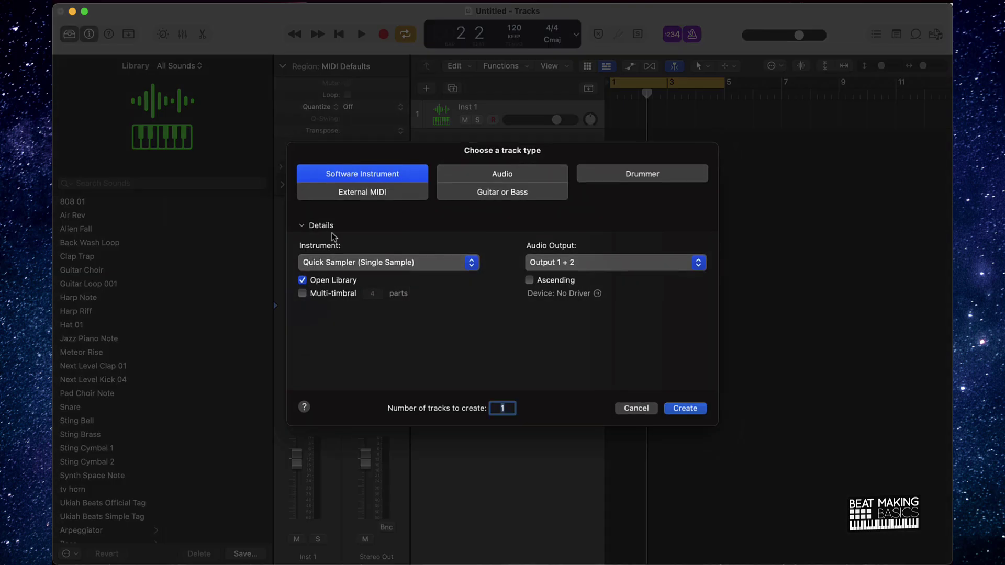
left_click(345, 267)
left_click(340, 204)
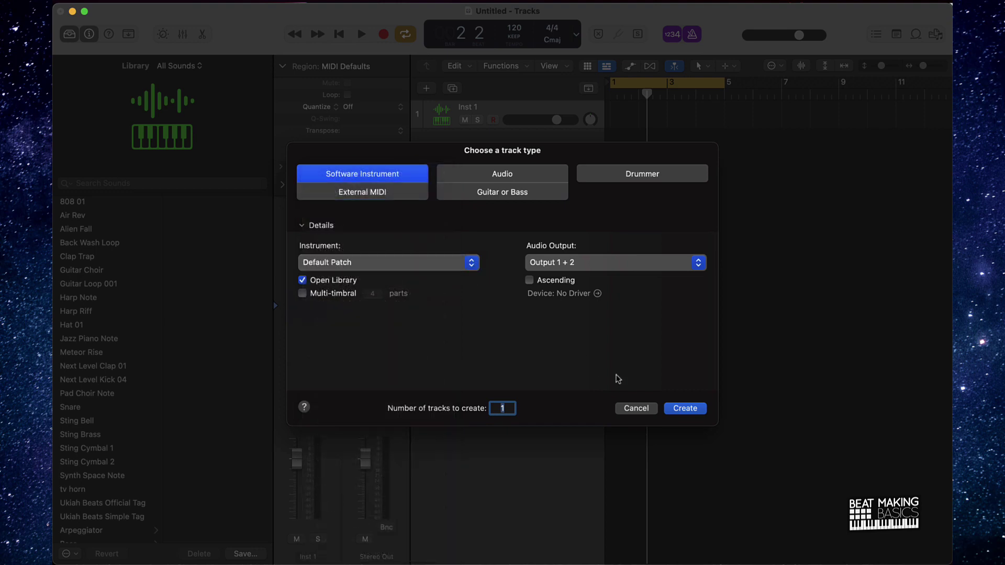
left_click(682, 408)
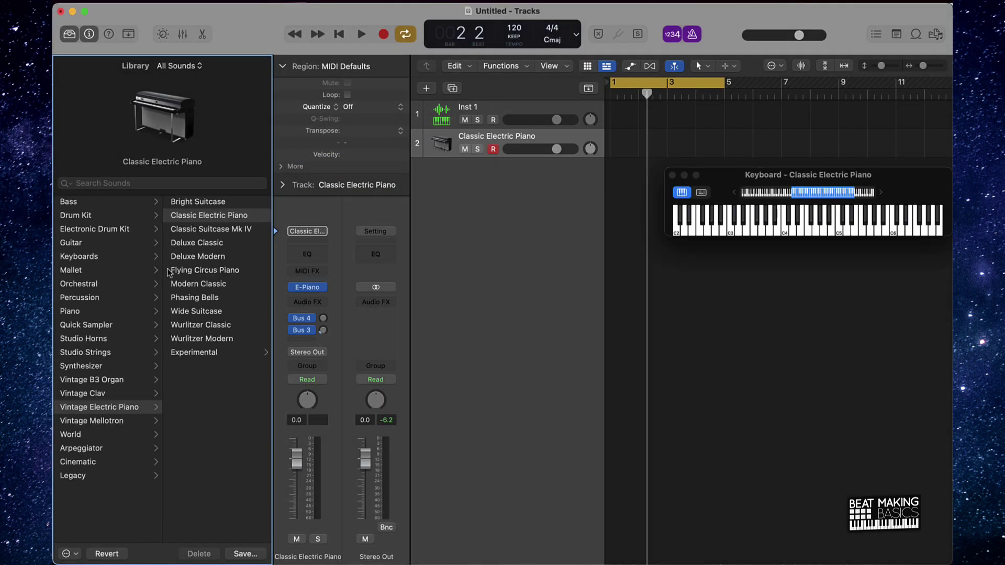
left_click(93, 311)
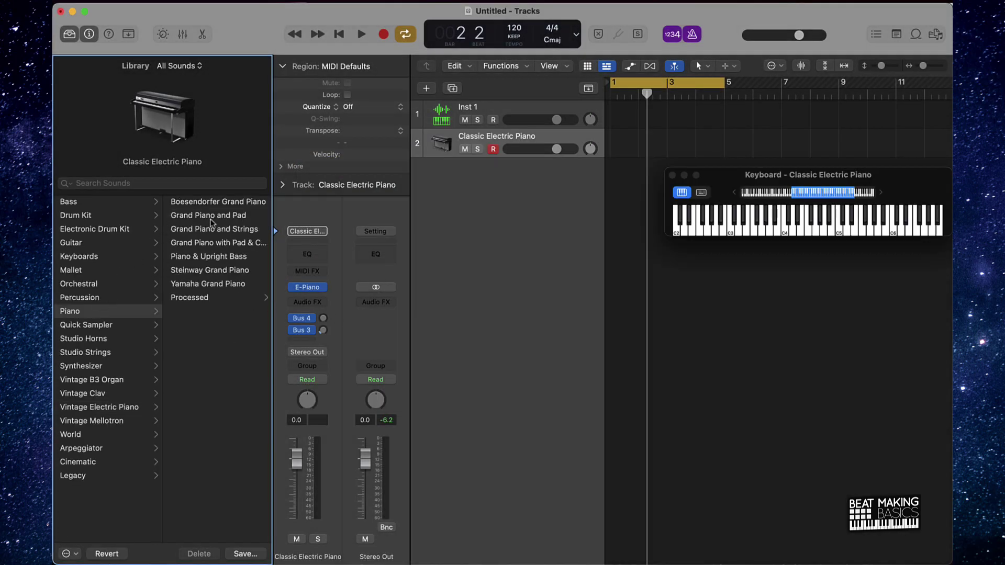
left_click(229, 256)
left_click(231, 202)
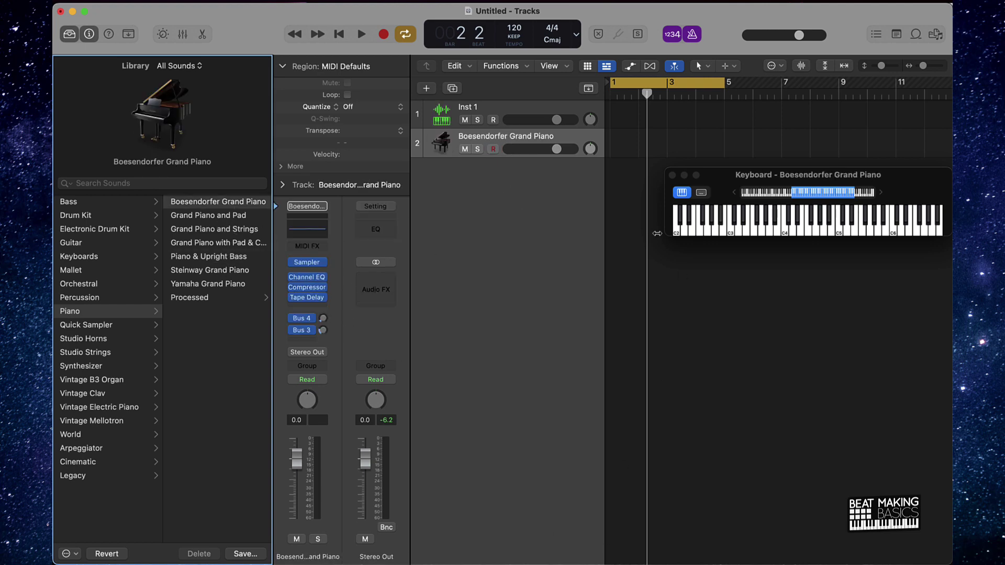
Close the on-screen keyboard and Finder's Connect to Server window.
left_click_drag(712, 174, 475, 296)
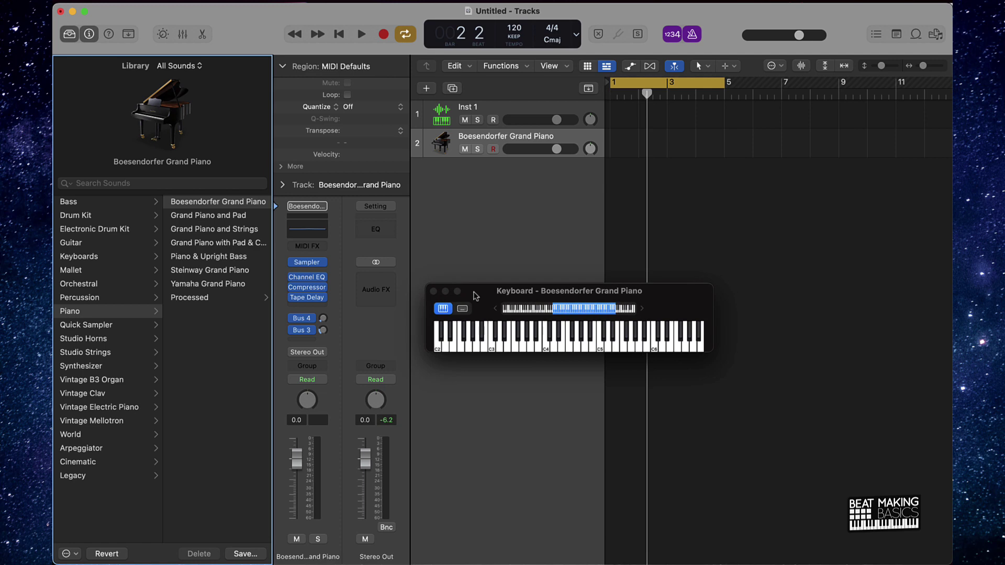
left_click(434, 297)
left_click(83, 544)
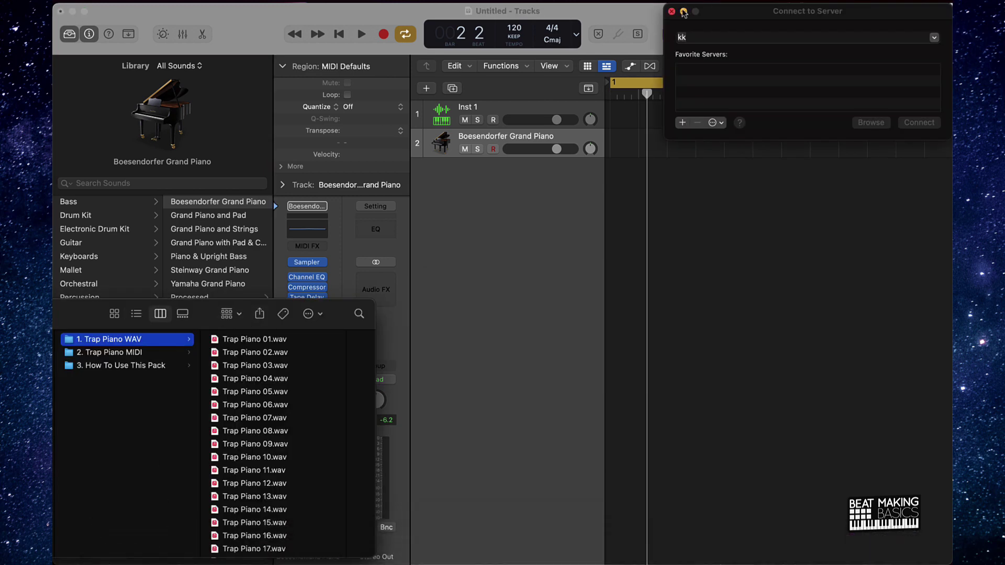
left_click(671, 11)
Import Trap Piano 01.mid onto the Grand Piano track at bar 1 without its tempo, and play it.
scroll(270, 431, "down", 3)
left_click(124, 352)
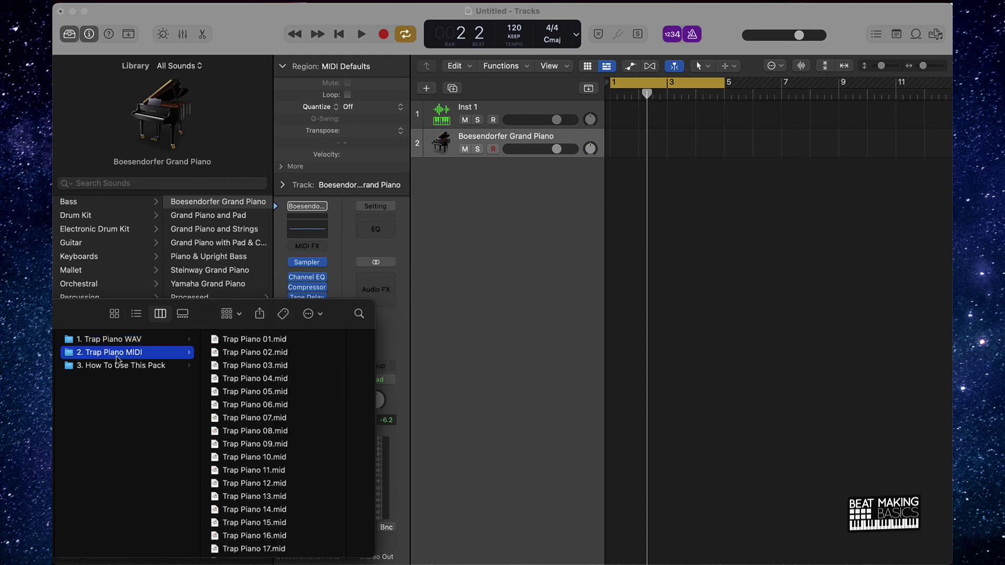
left_click_drag(269, 344, 614, 151)
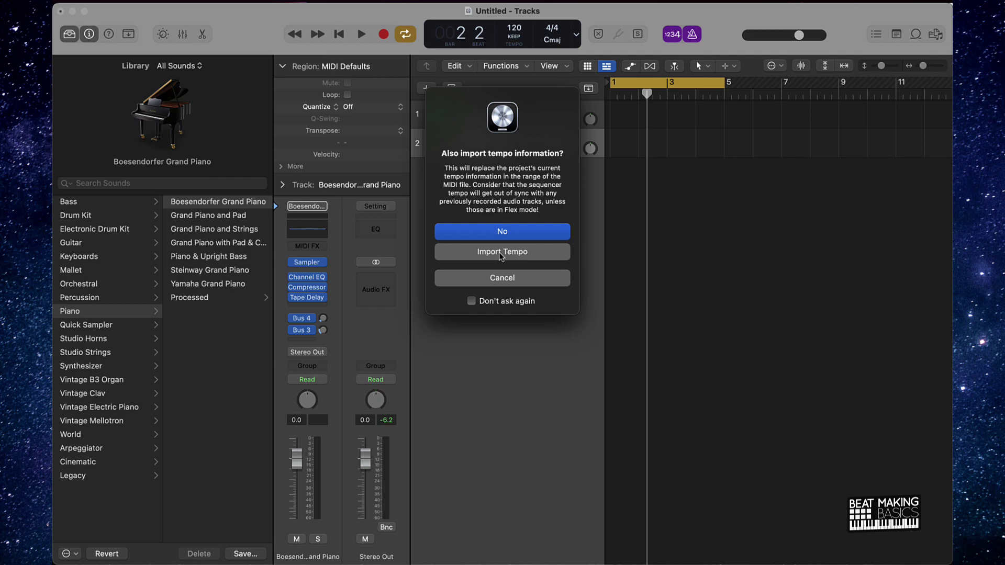
left_click(501, 232)
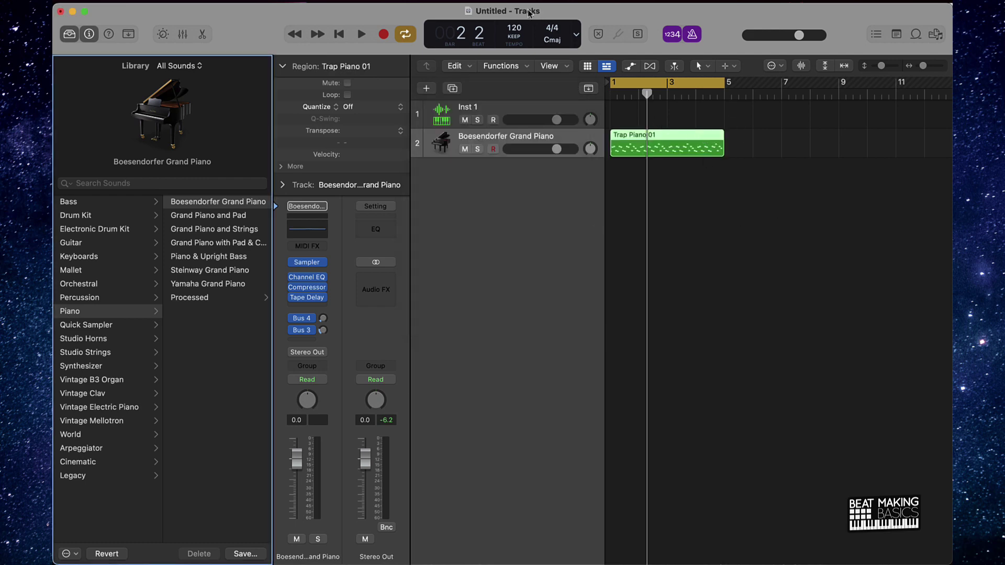
key("space")
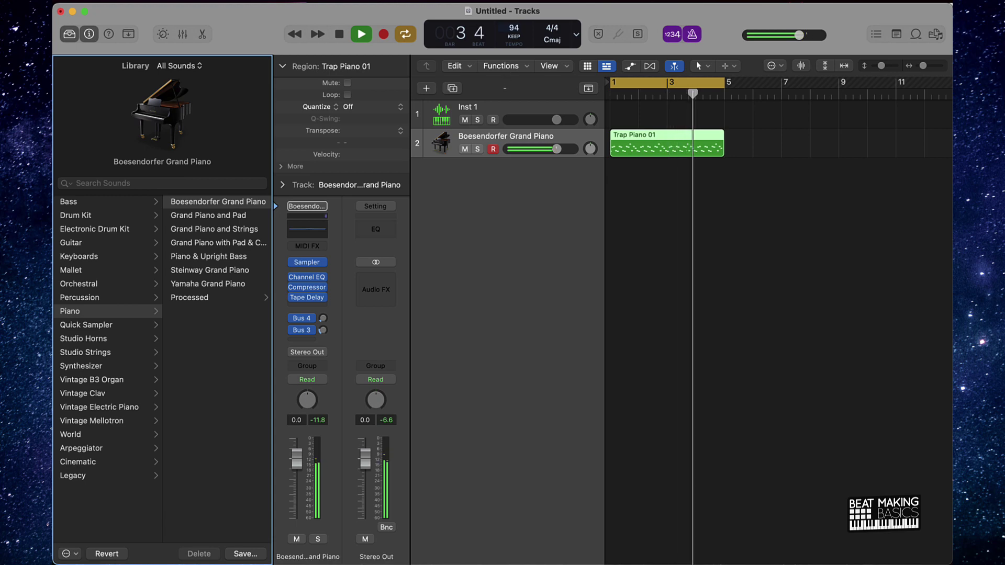
Stop playback and select the Trap Piano 01 region.
key("space")
left_click(641, 260)
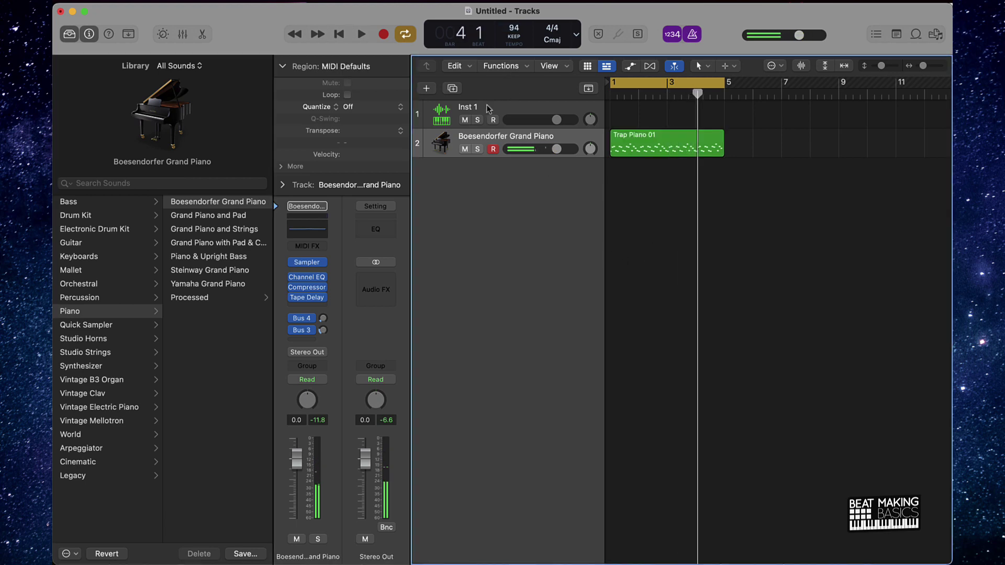
left_click(569, 136)
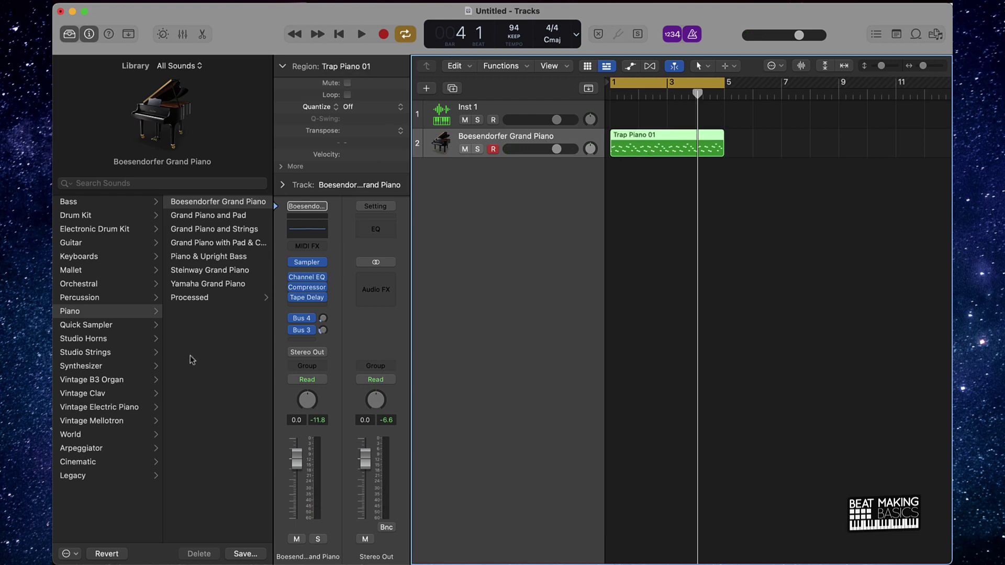
Audition Processed piano patches Before Talkies, Ghost Piano, Hammered Piano, settling on Learner's Piano.
left_click(217, 299)
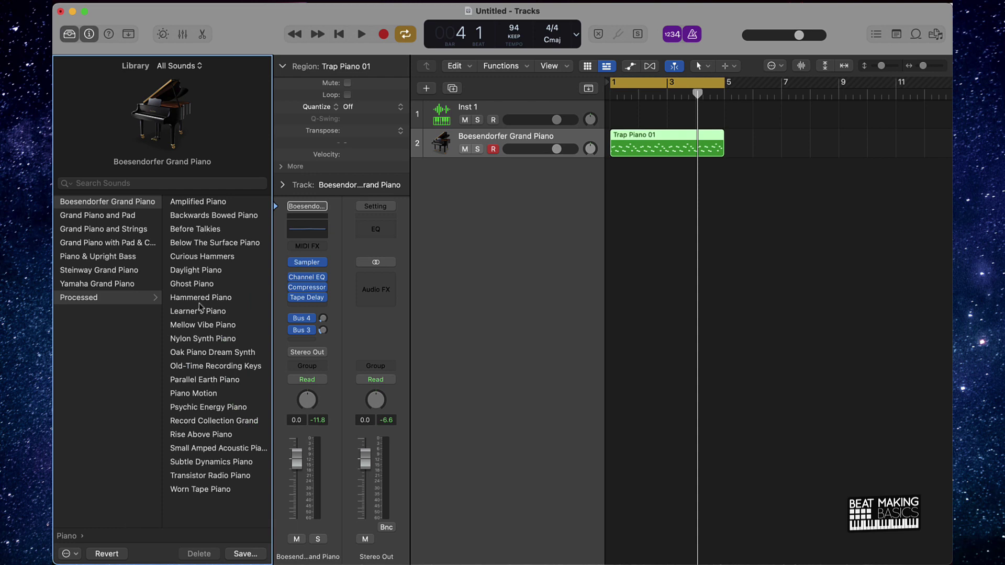
left_click(202, 231)
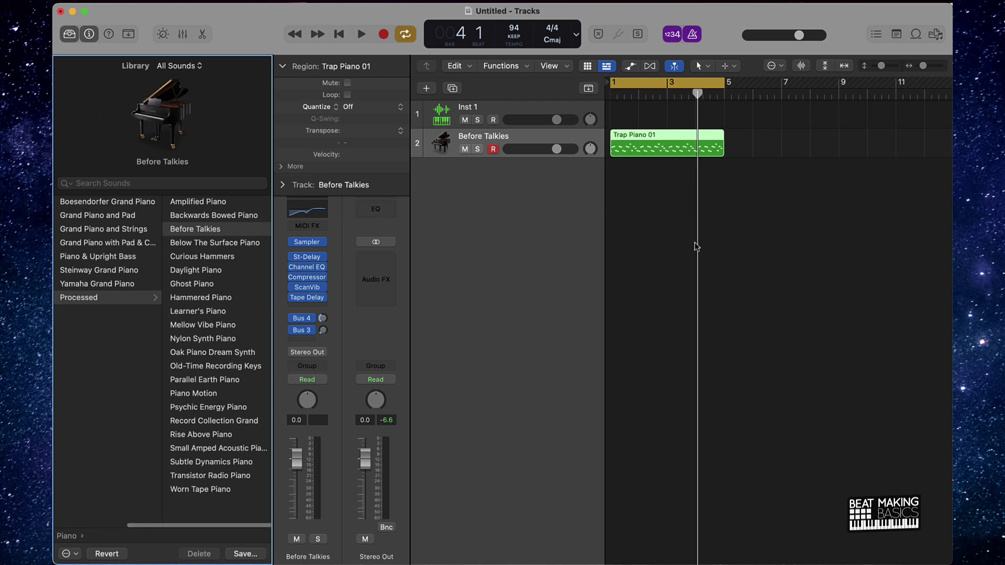
key("space")
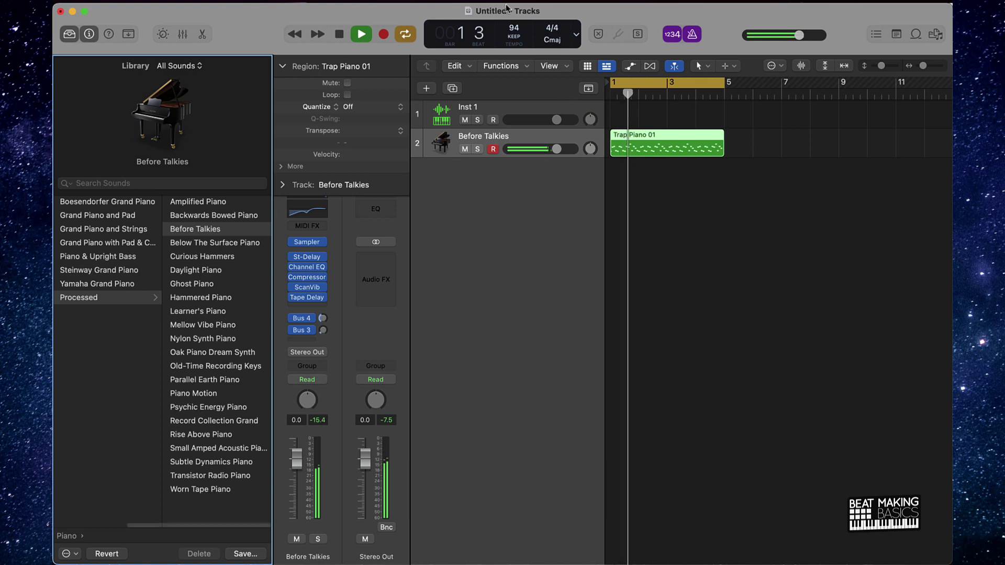
left_click(190, 284)
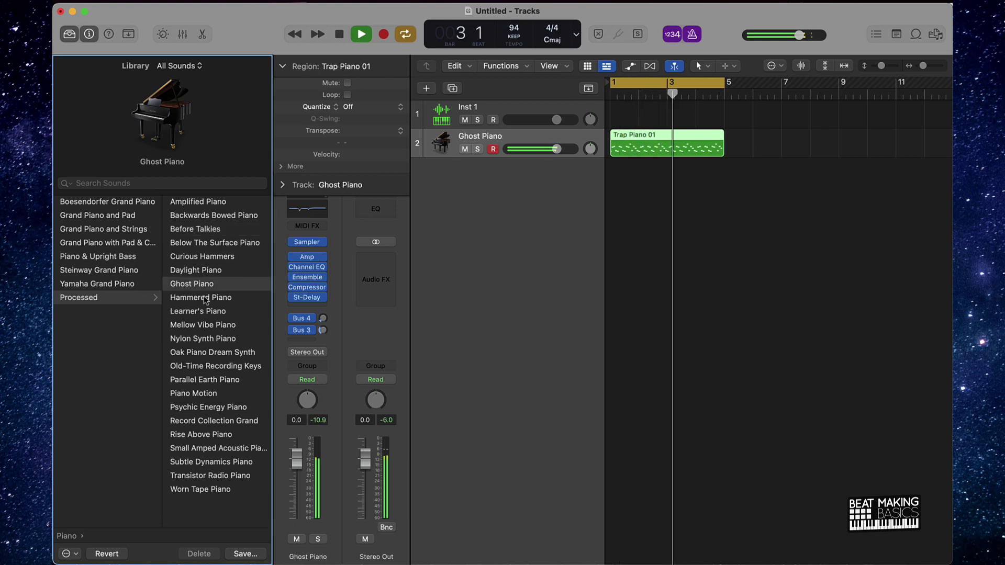
left_click(205, 298)
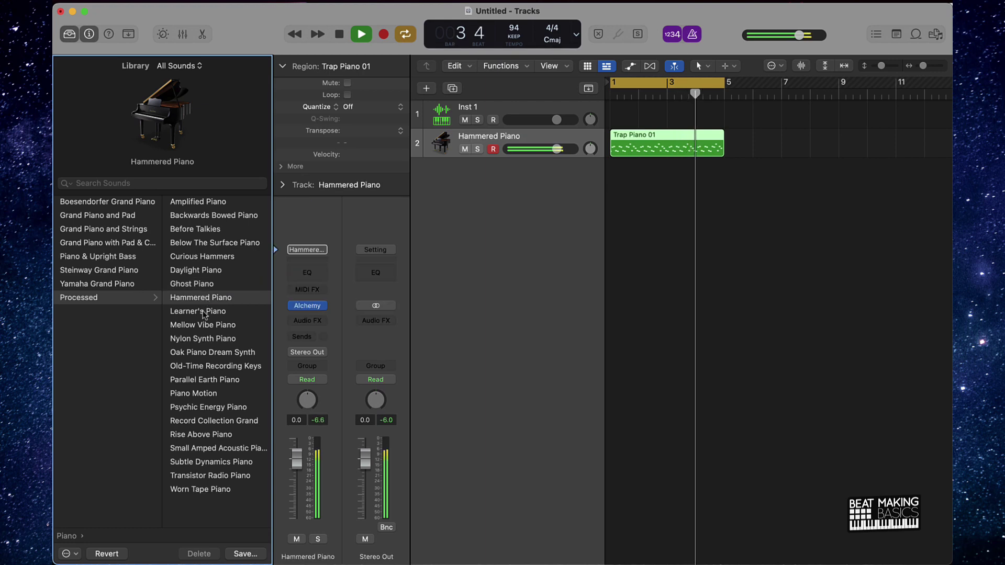
left_click(204, 312)
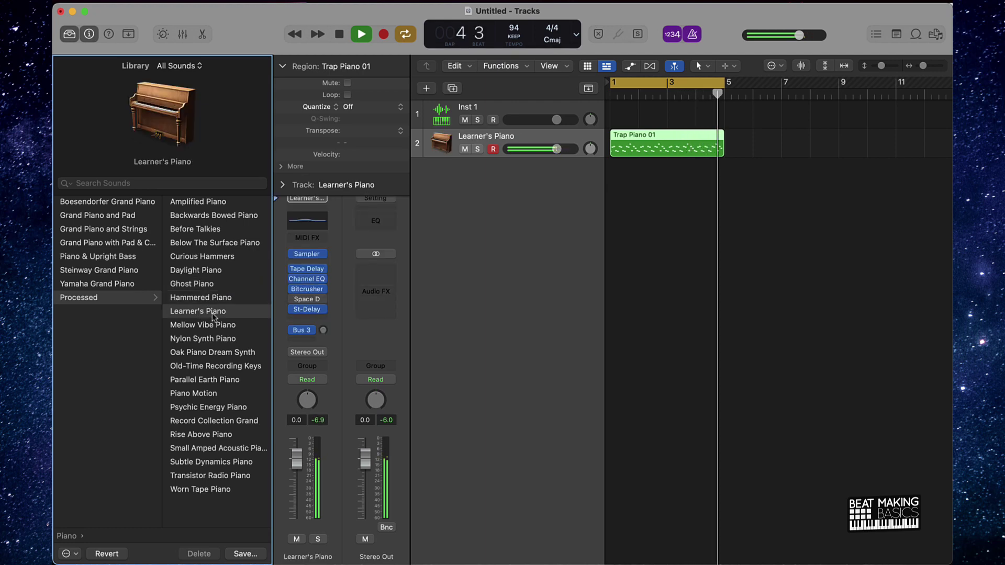
key("space")
left_click(799, 295)
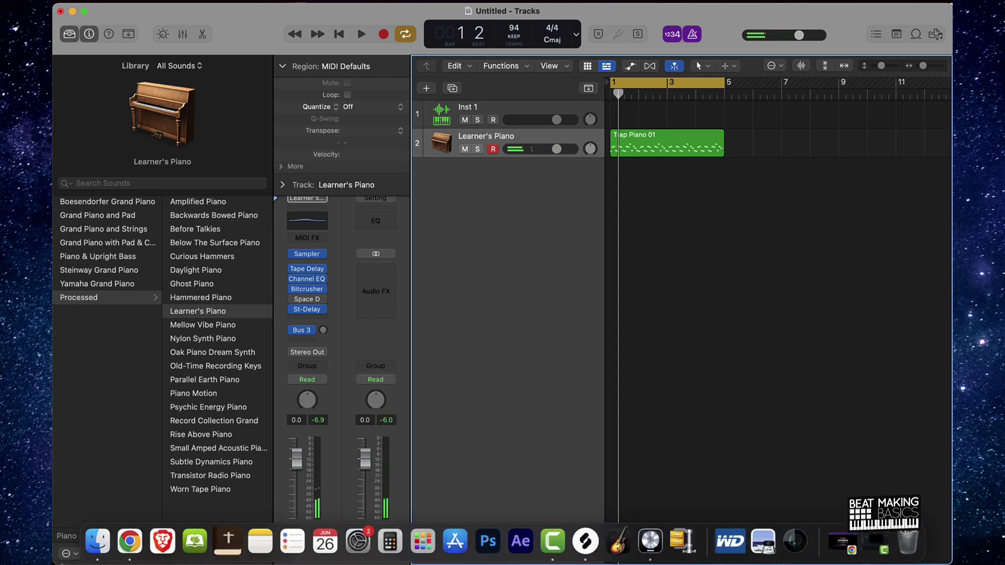
left_click(98, 540)
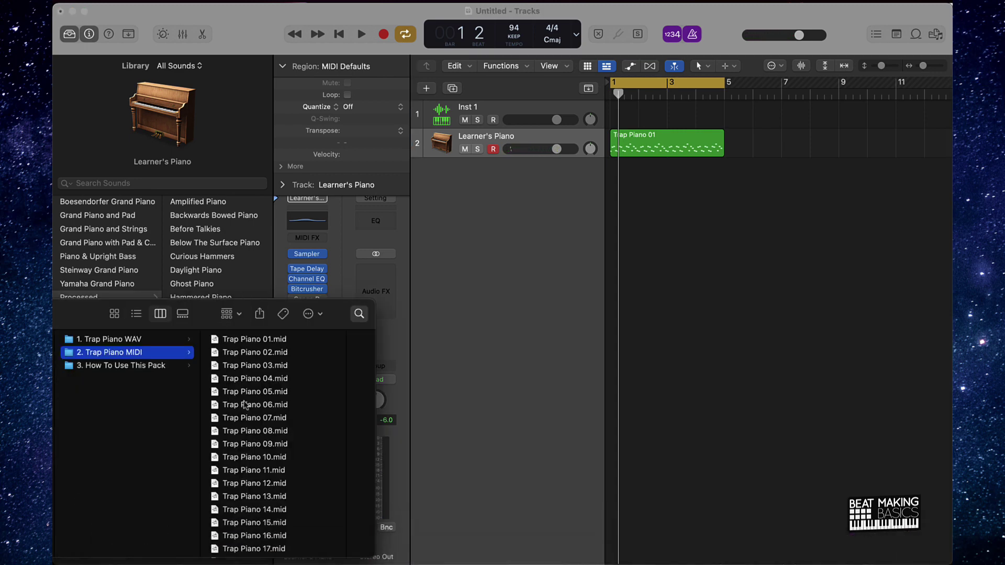
scroll(250, 408, "down", 3)
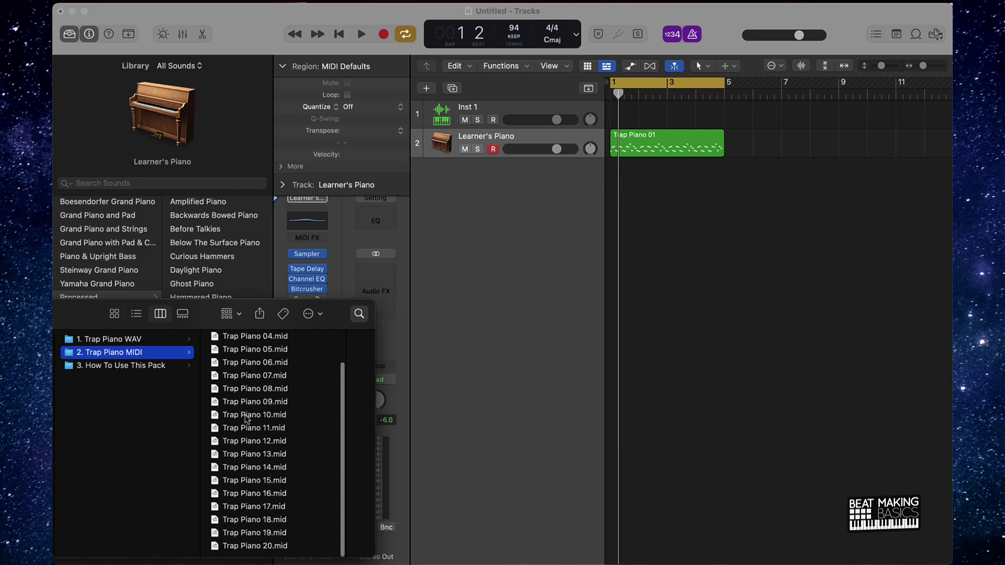
left_click_drag(205, 315, 204, 284)
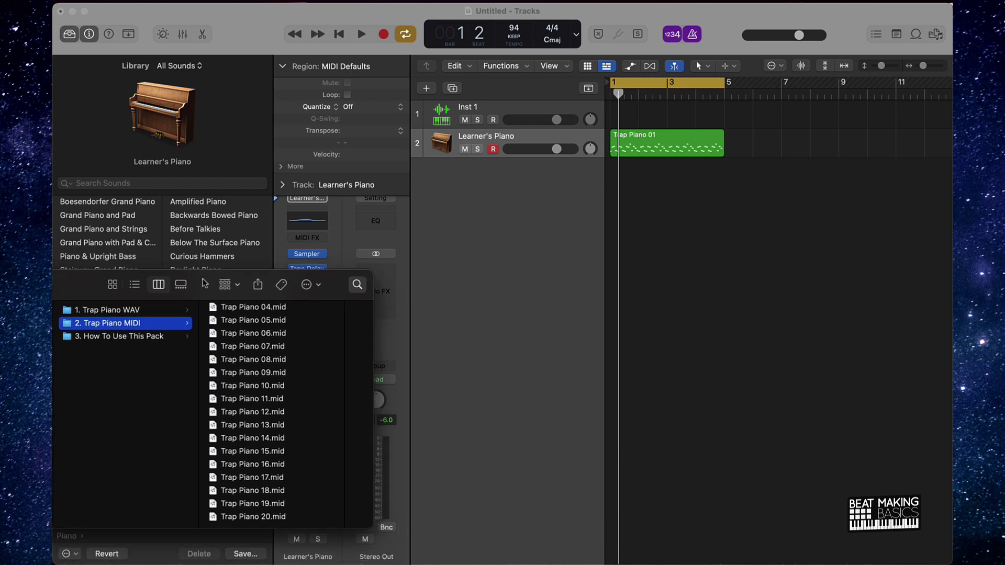
left_click(123, 312)
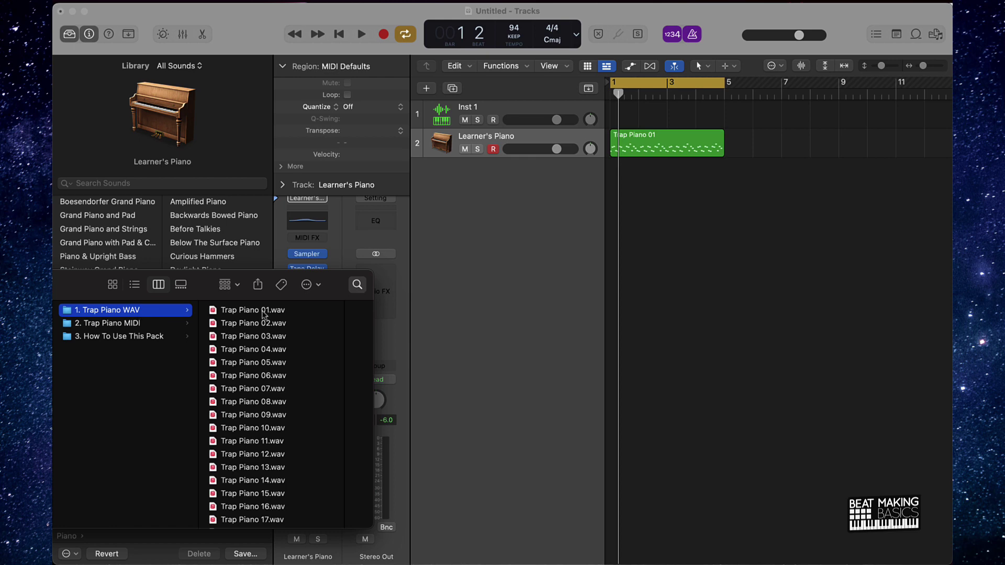
left_click(453, 107)
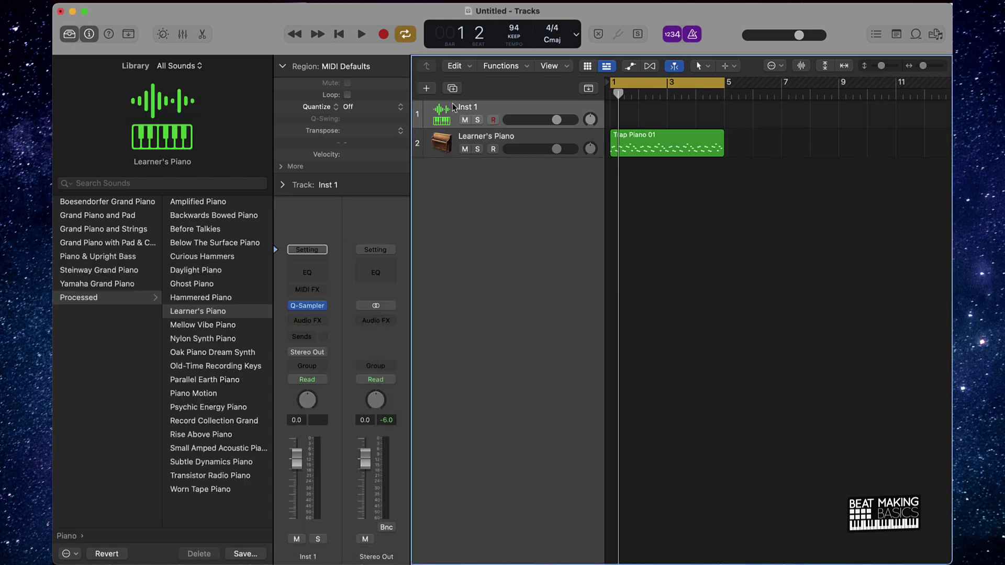
left_click(640, 150)
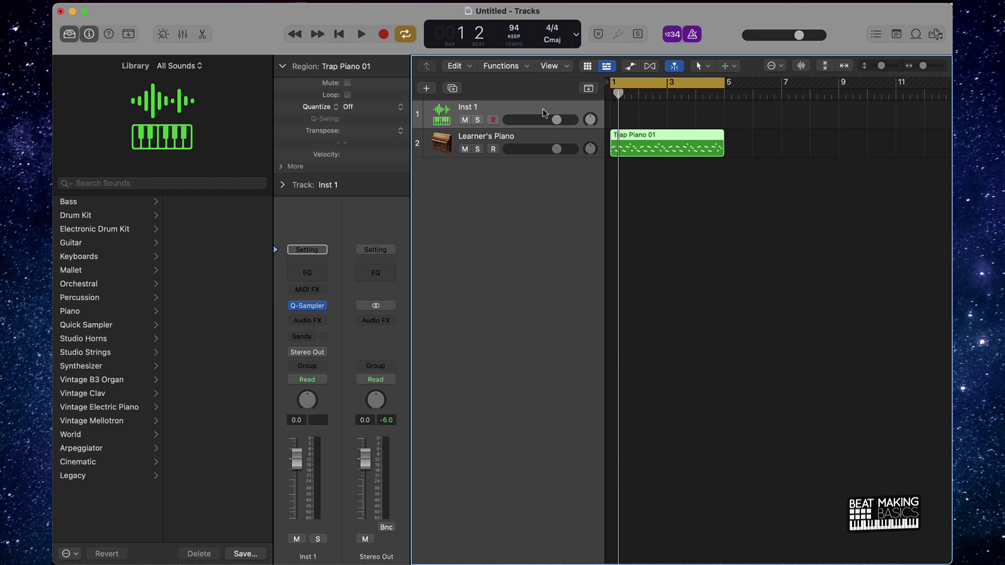
Delete the Trap Piano 01 region and both tracks, leaving the new-track options showing.
key("Delete")
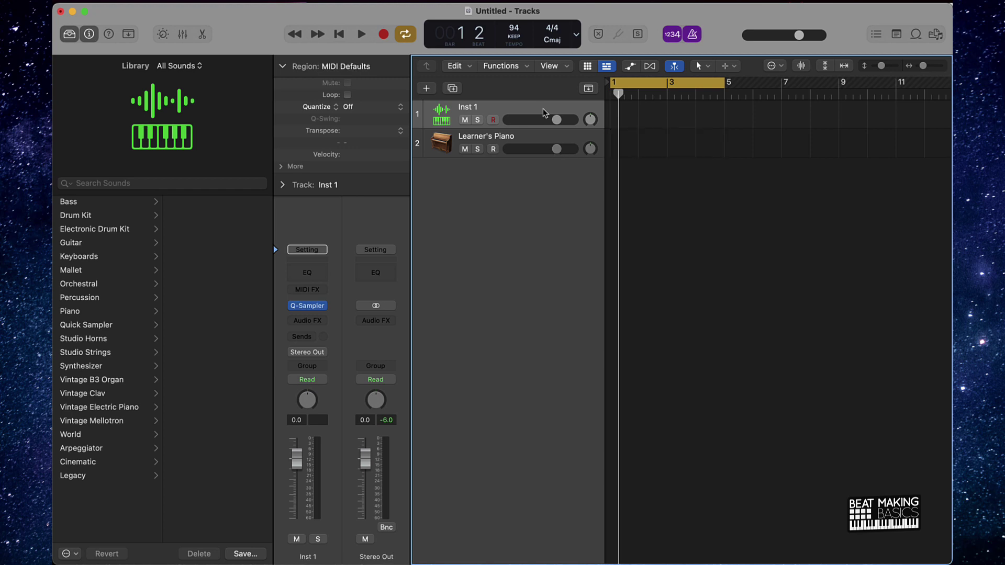
key("Delete")
key("Delete")
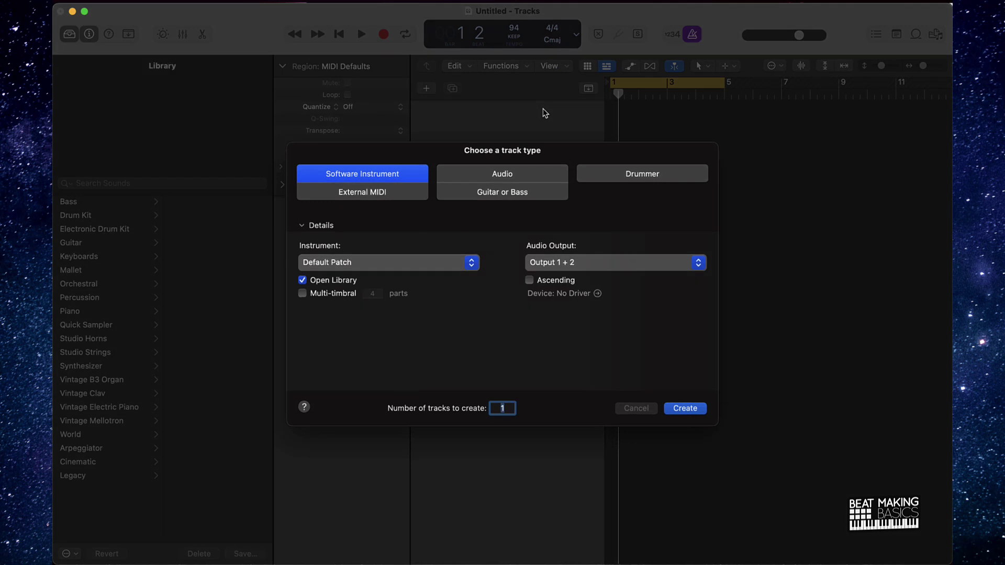